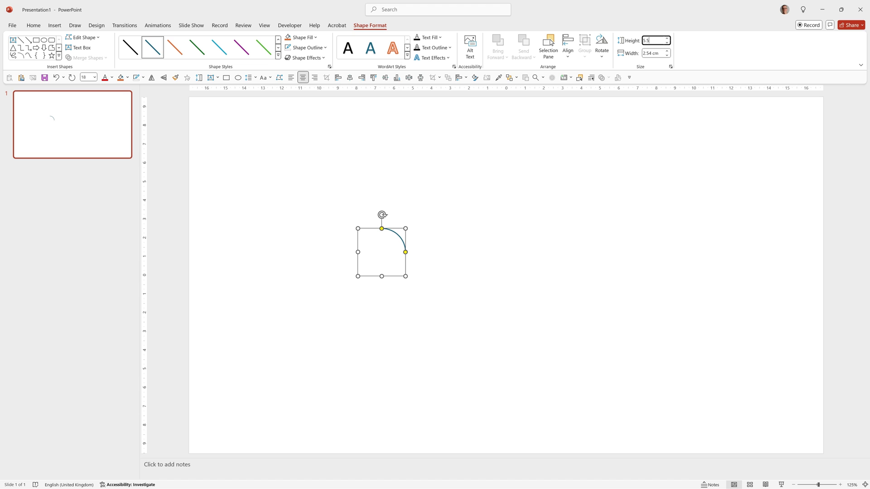
Set the arc's height and width to 5.5 cm and extend it clockwise to about three quarters of a circle.
{"action": "key", "text": "Tab"}
{"action": "type", "text": "5"}
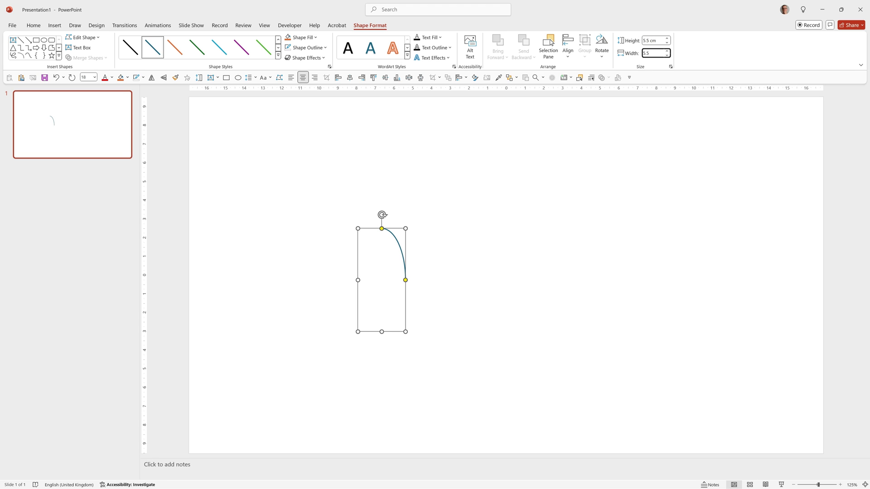
{"action": "key", "text": "Tab"}
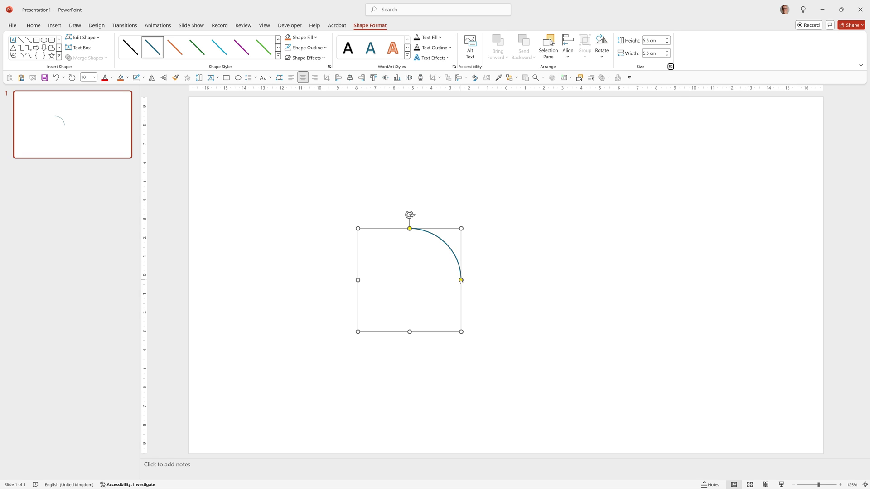
{"action": "left_click_drag", "start_coordinate": [461, 281], "coordinate": [357, 274]}
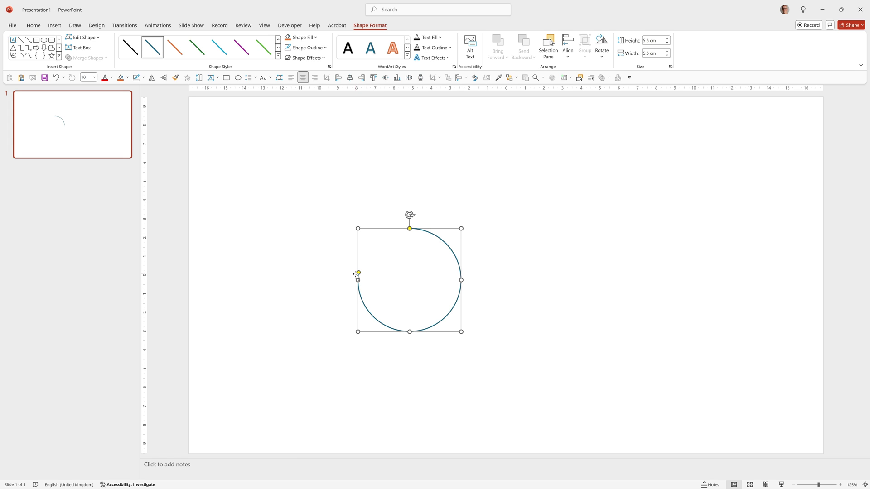
Give the arc's line an oval end arrow in the largest arrow size.
{"action": "right_click", "coordinate": [365, 309]}
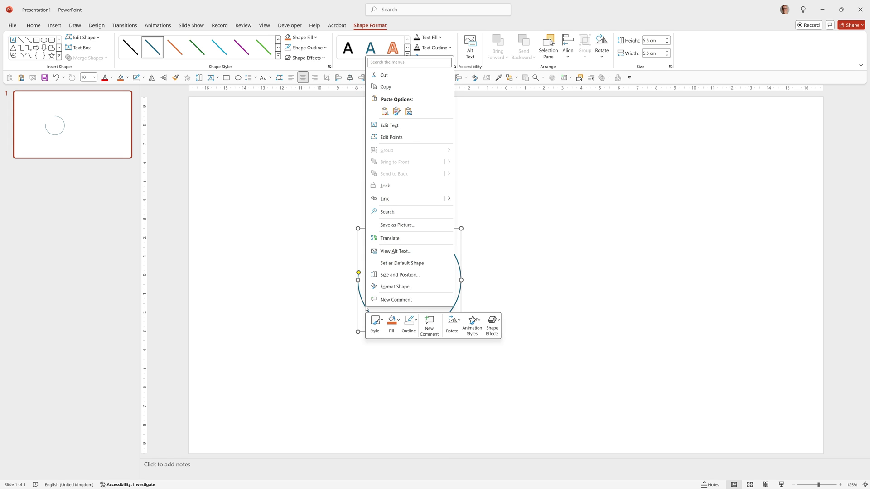
{"action": "left_click", "coordinate": [384, 288]}
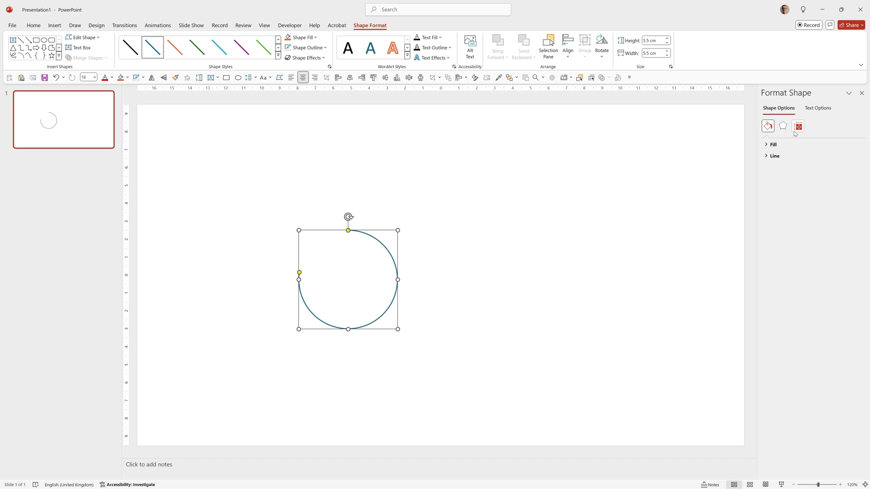
{"action": "left_click", "coordinate": [767, 157]}
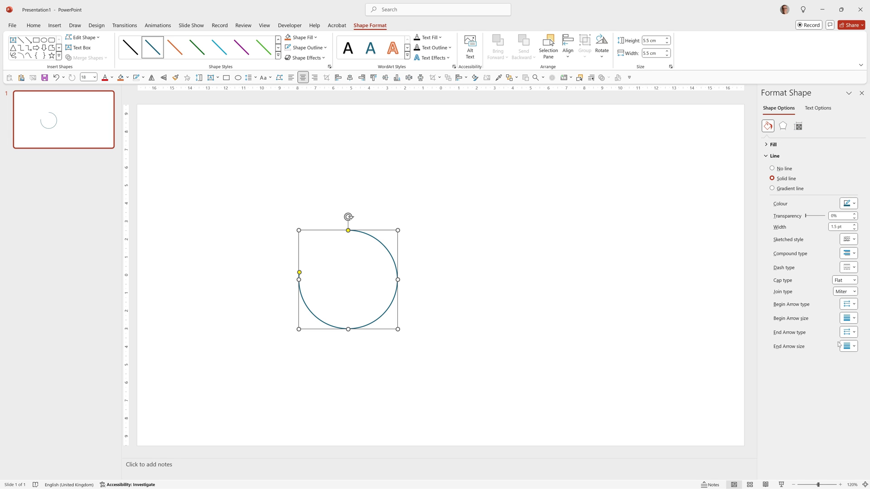
{"action": "left_click", "coordinate": [851, 333]}
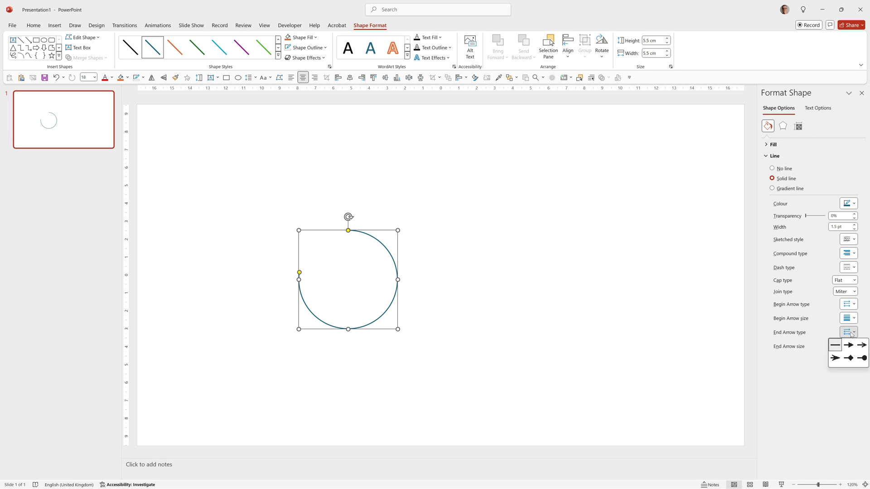
{"action": "left_click", "coordinate": [863, 358]}
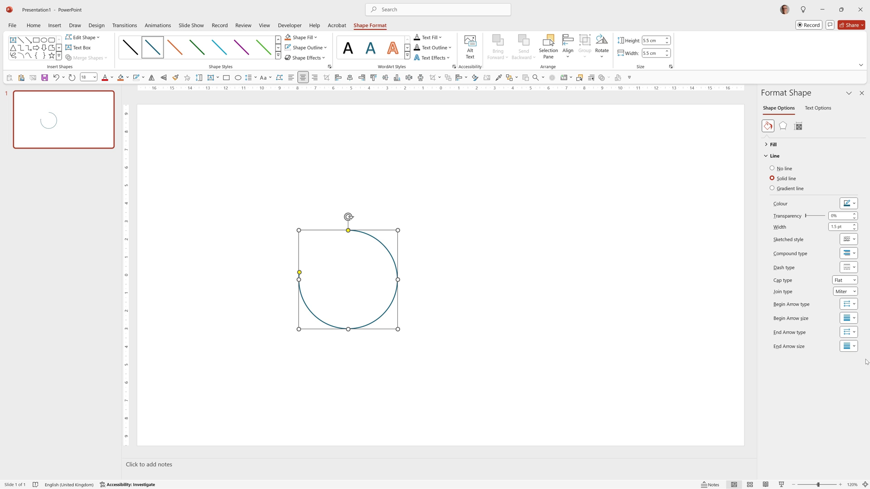
{"action": "left_click", "coordinate": [849, 346]}
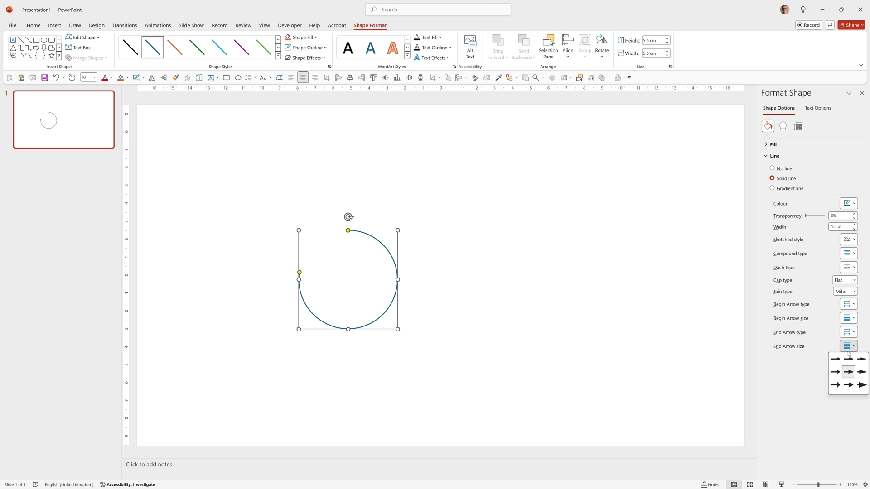
{"action": "left_click", "coordinate": [862, 386]}
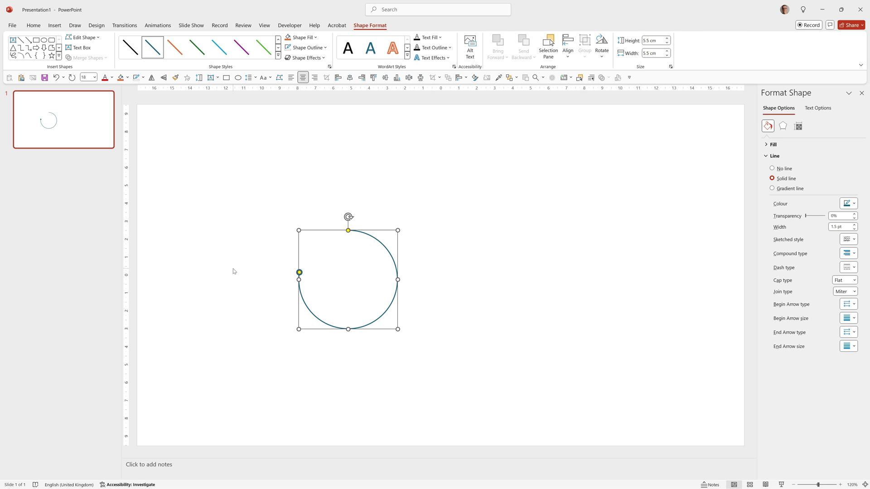
Set the arc's line width to 2 pt and switch it to a gradient line.
{"action": "left_click", "coordinate": [854, 290]}
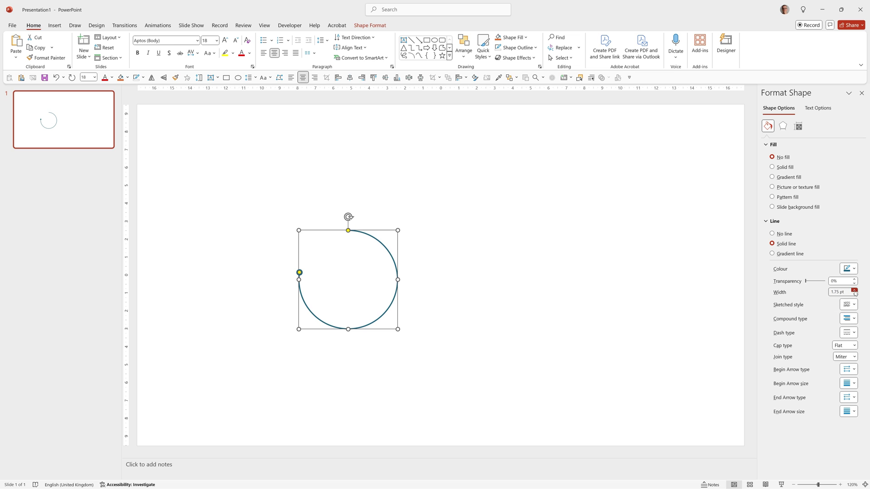
{"action": "left_click", "coordinate": [854, 290]}
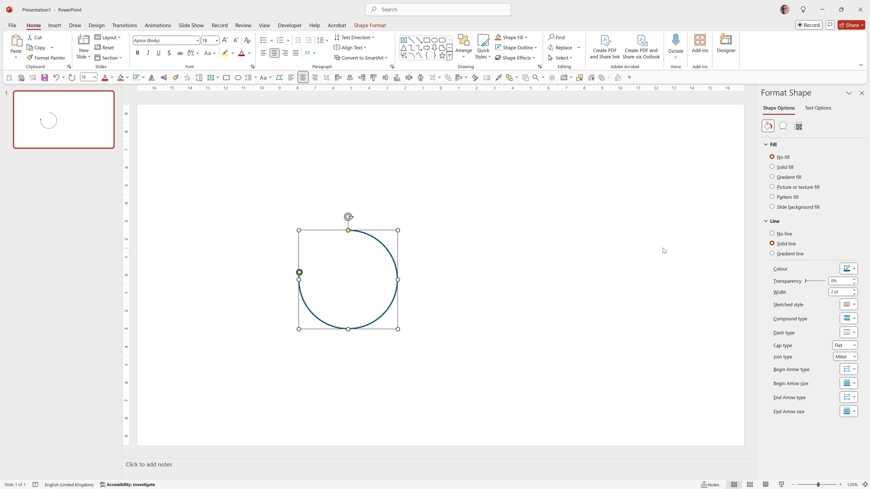
{"action": "left_click", "coordinate": [777, 257]}
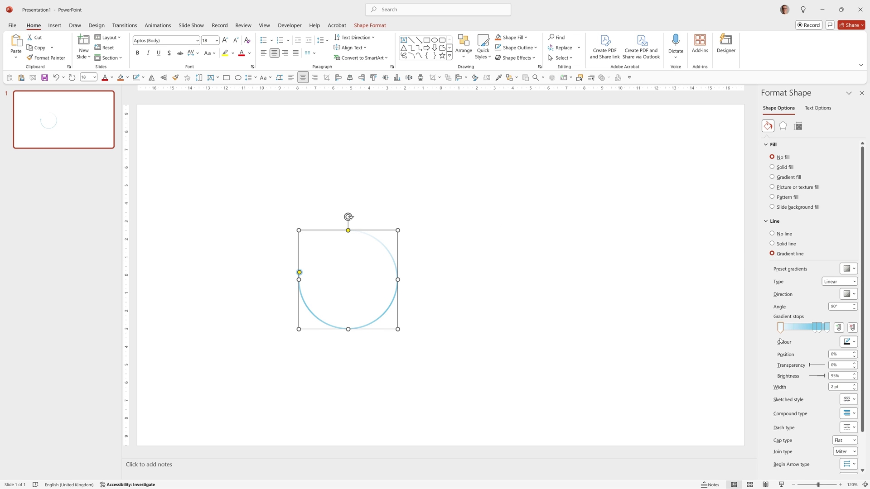
Paste the blue and lime-green swatch squares beside the slide and remove the middle stops from the arc's line gradient.
{"action": "key", "text": "ctrl+v"}
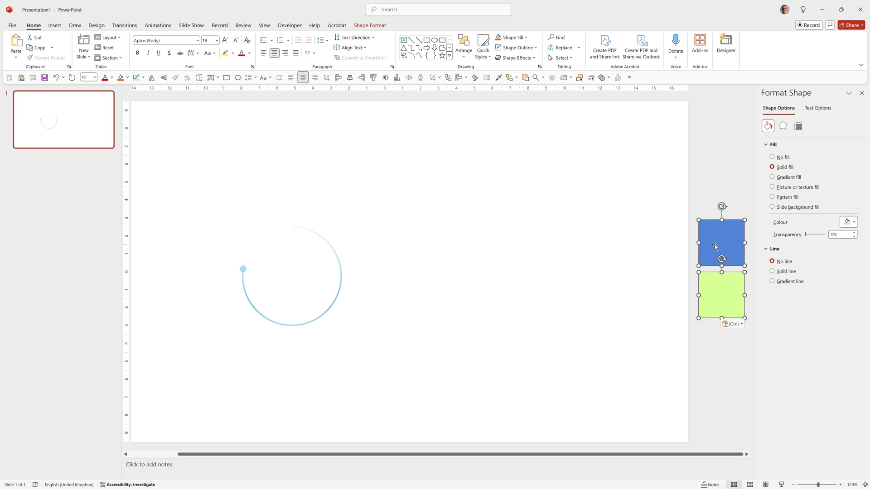
{"action": "left_click", "coordinate": [342, 286]}
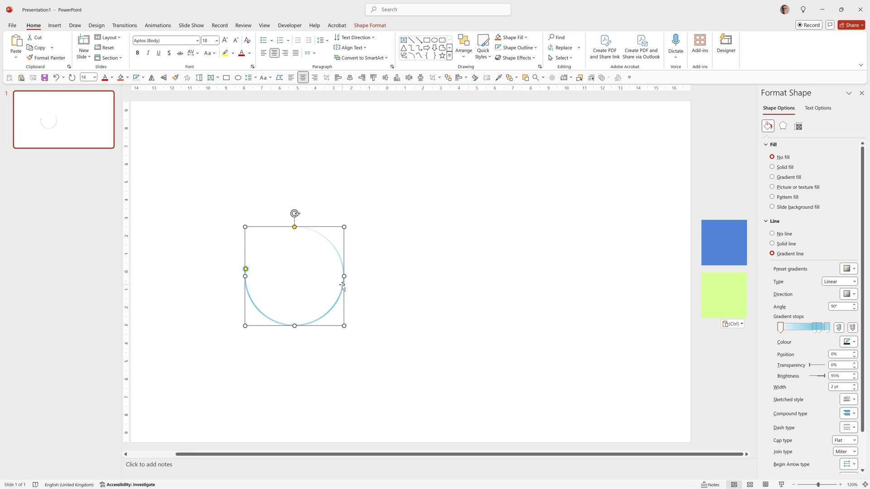
{"action": "left_click", "coordinate": [819, 328]}
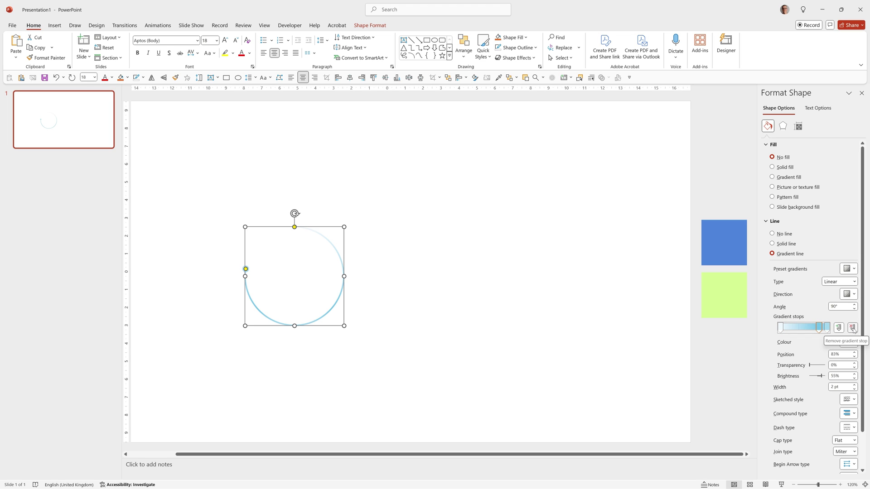
{"action": "left_click", "coordinate": [852, 327]}
Colour the arc's first gradient stop lime green by sampling the green swatch with the Eyedropper.
{"action": "left_click", "coordinate": [780, 328]}
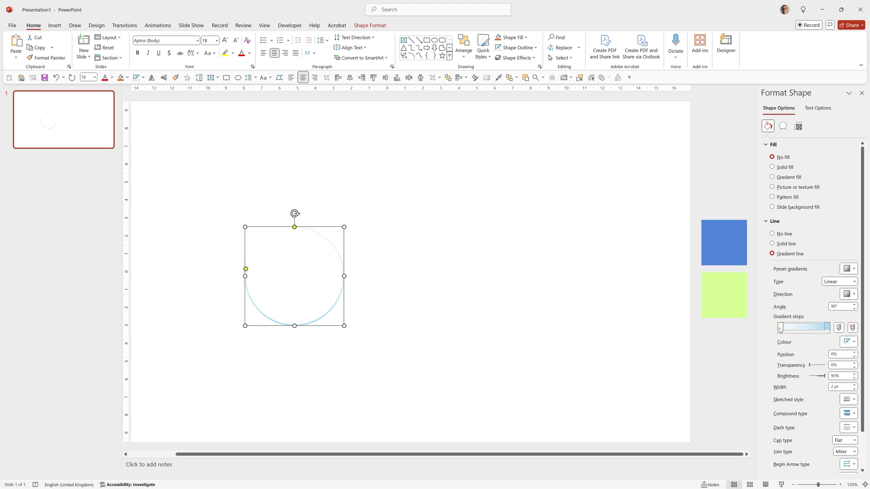
{"action": "left_click", "coordinate": [847, 342]}
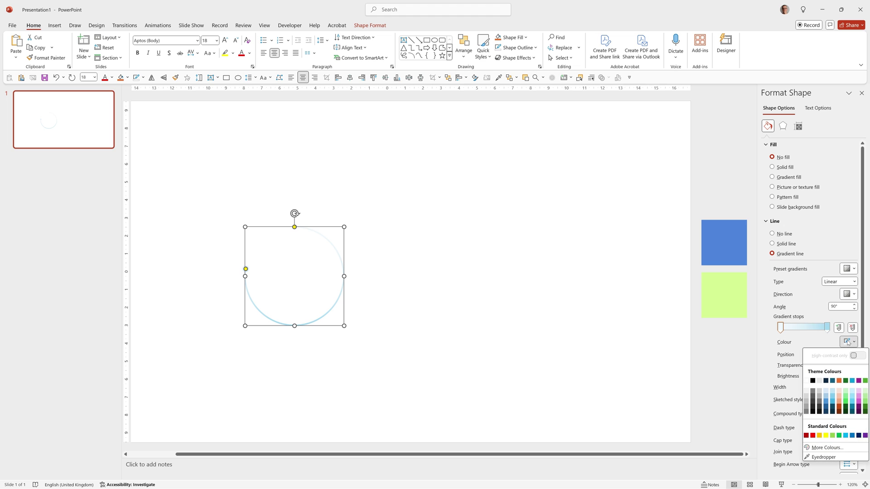
{"action": "left_click", "coordinate": [823, 457]}
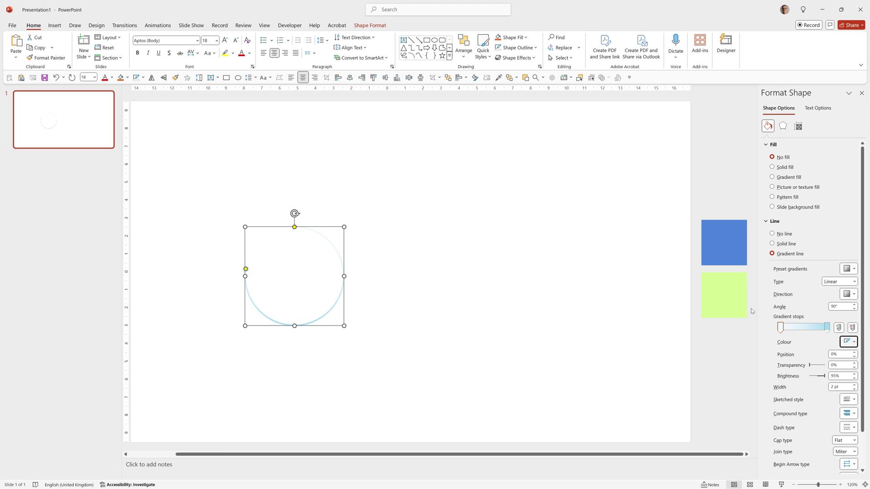
{"action": "left_click", "coordinate": [733, 289]}
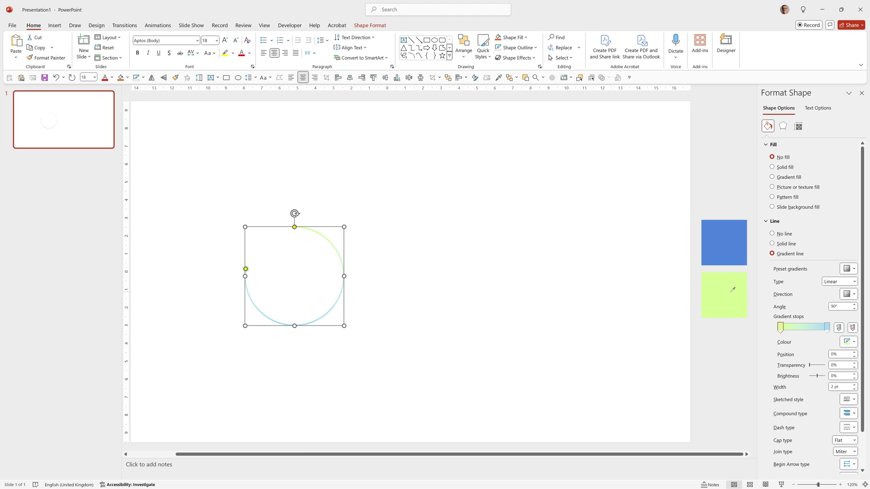
Sample the blue swatch for the arc's last gradient stop and run the linear gradient from left to right at 0°.
{"action": "left_click", "coordinate": [827, 326]}
{"action": "left_click", "coordinate": [847, 342]}
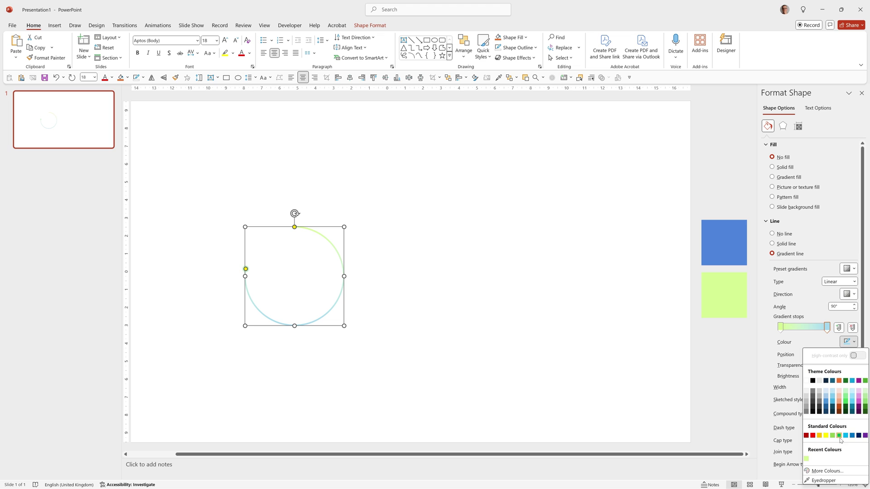
{"action": "left_click", "coordinate": [823, 480]}
{"action": "left_click", "coordinate": [724, 236]}
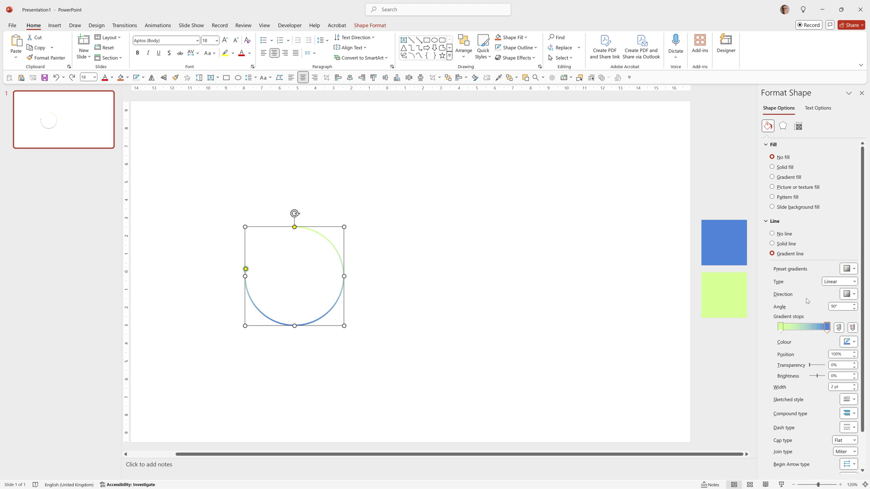
{"action": "left_click", "coordinate": [847, 294]}
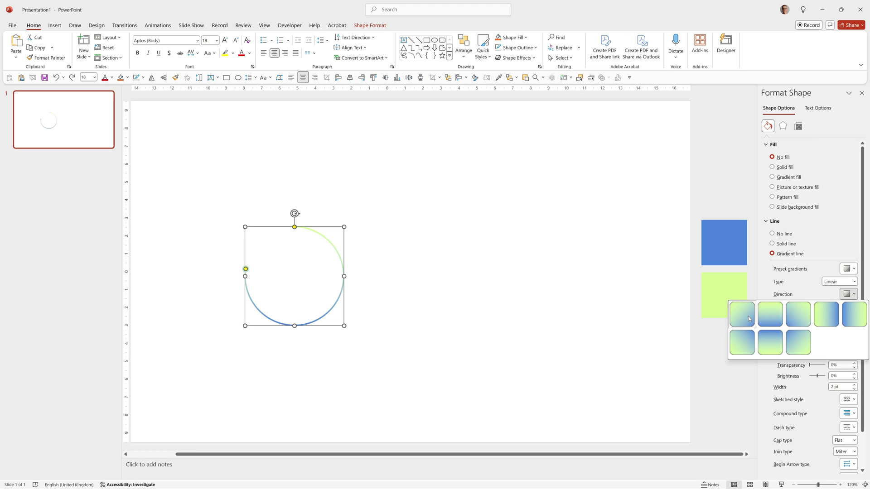
{"action": "left_click", "coordinate": [826, 314]}
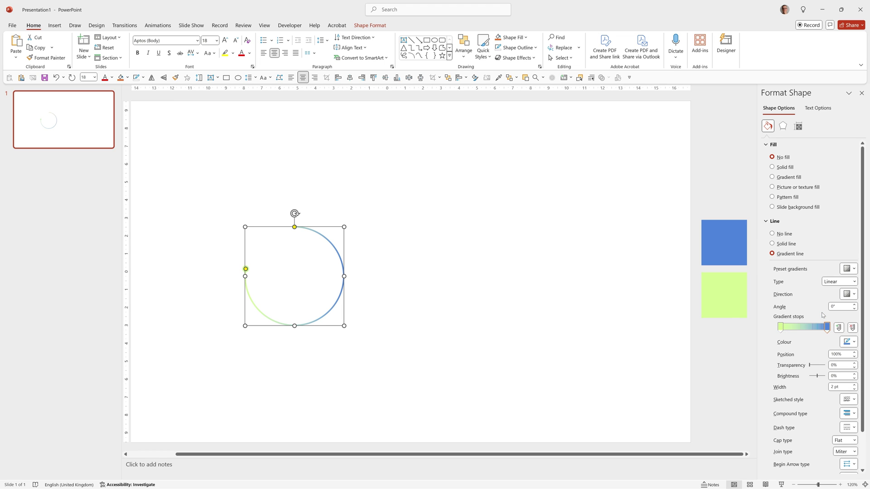
Format the slide background with a solid mid-grey fill.
{"action": "right_click", "coordinate": [264, 185]}
{"action": "left_click", "coordinate": [301, 278]}
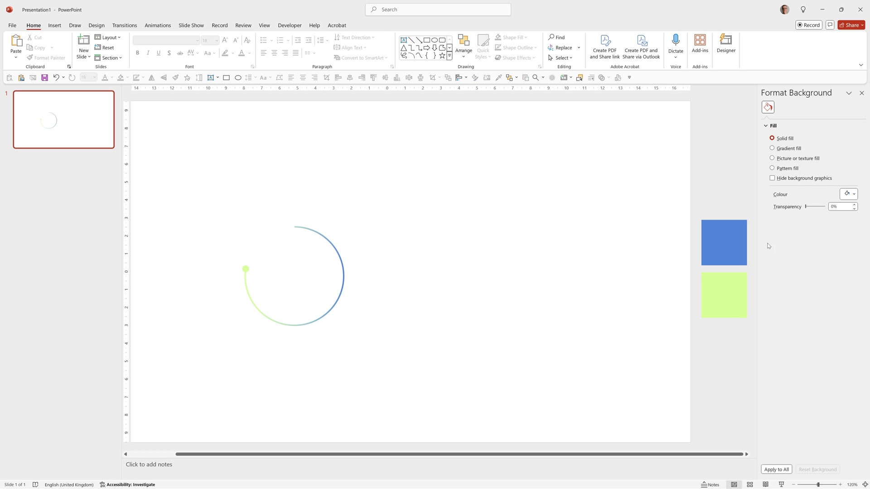
{"action": "left_click", "coordinate": [847, 194]}
{"action": "left_click", "coordinate": [806, 269]}
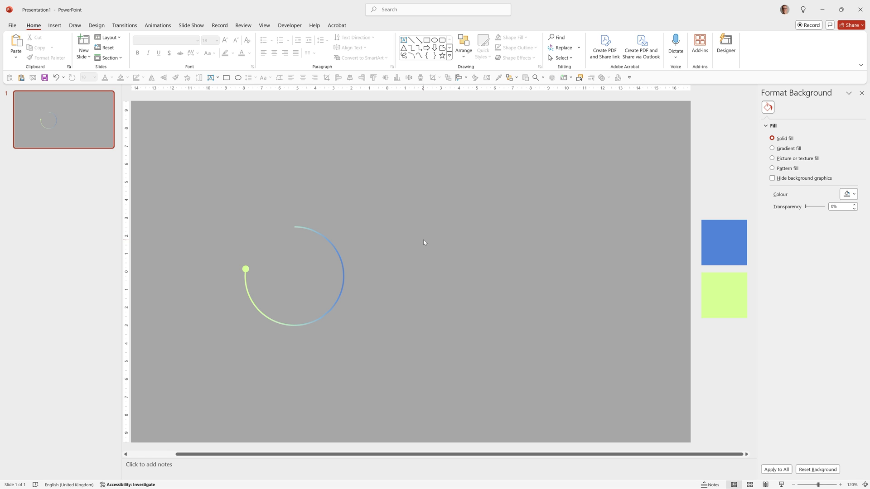
Pull the arc's dotted end slightly back to the three-quarter point, and place a duplicate of the arc to its right.
{"action": "left_click", "coordinate": [246, 269]}
{"action": "mouse_move", "coordinate": [245, 269]}
{"action": "left_mouse_down"}
{"action": "mouse_move", "coordinate": [294, 226]}
{"action": "mouse_move", "coordinate": [248, 297]}
{"action": "mouse_move", "coordinate": [339, 257]}
{"action": "mouse_move", "coordinate": [300, 228]}
{"action": "mouse_move", "coordinate": [280, 322]}
{"action": "mouse_move", "coordinate": [245, 275]}
{"action": "left_mouse_up"}
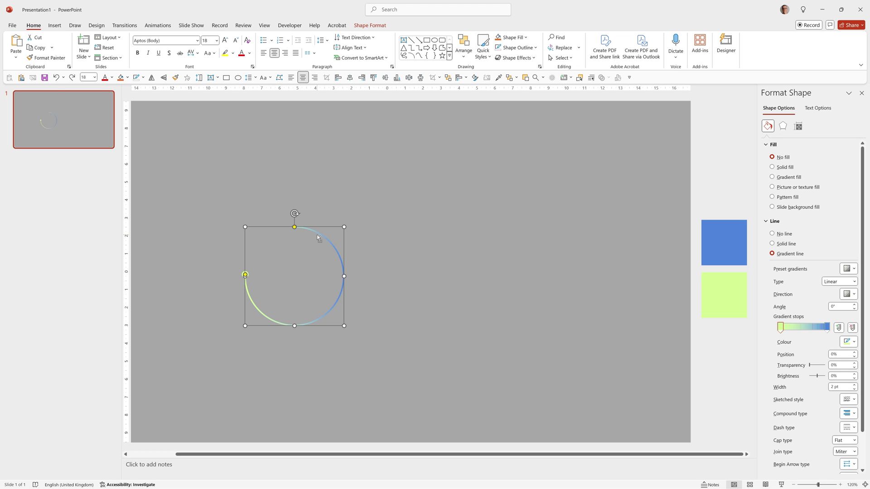
{"action": "key", "text": "ctrl+d"}
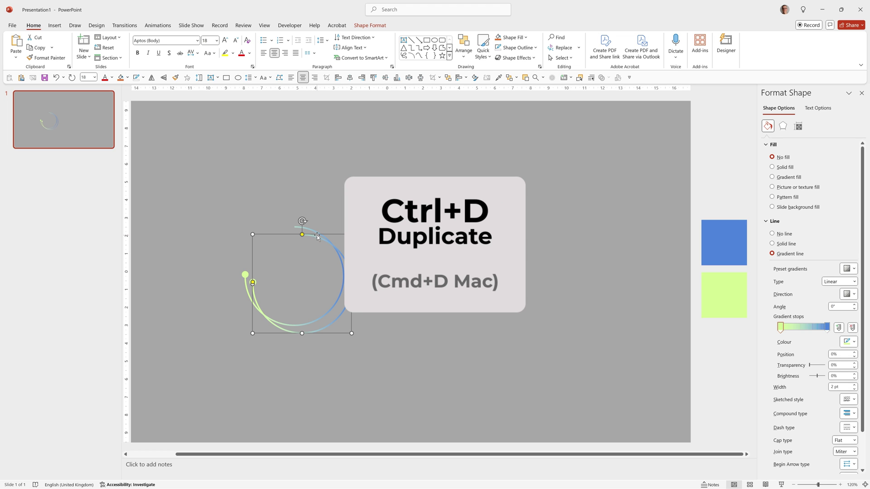
{"action": "left_click_drag", "start_coordinate": [316, 241], "coordinate": [433, 238]}
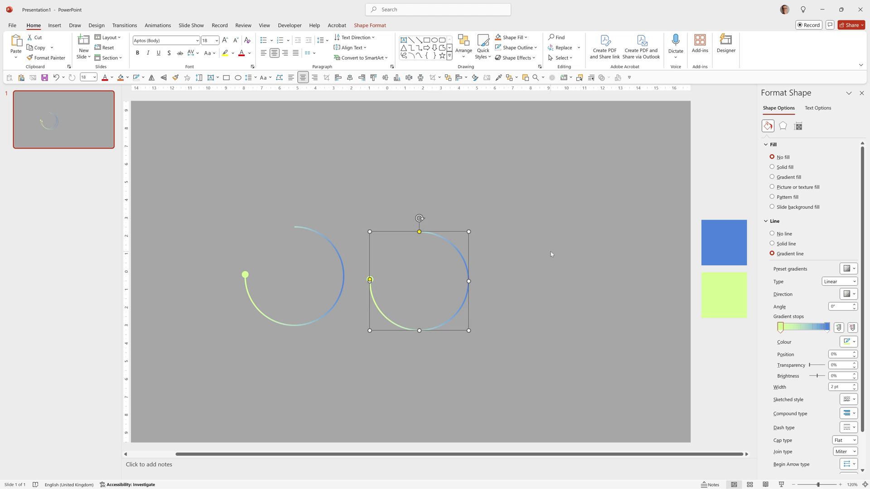
Change the duplicate arc to a solid white line with 80% transparency.
{"action": "left_click", "coordinate": [780, 244]}
{"action": "left_click", "coordinate": [854, 269]}
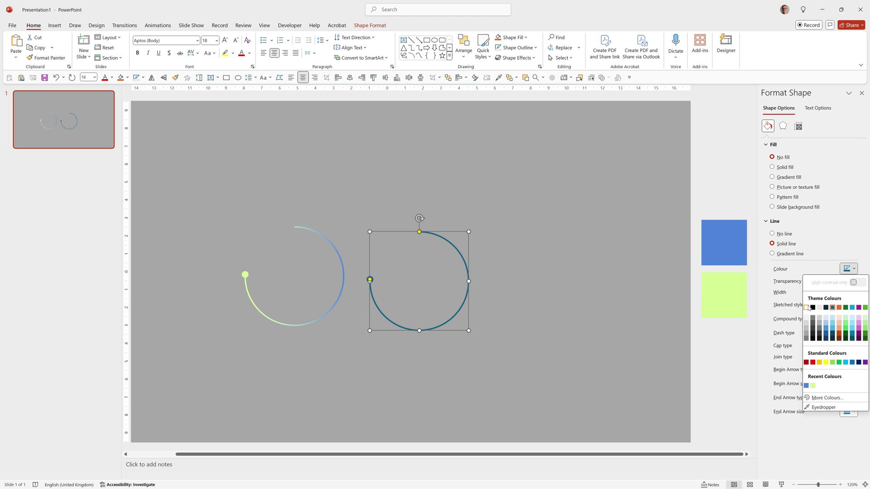
{"action": "left_click", "coordinate": [750, 305]}
{"action": "left_click", "coordinate": [813, 282]}
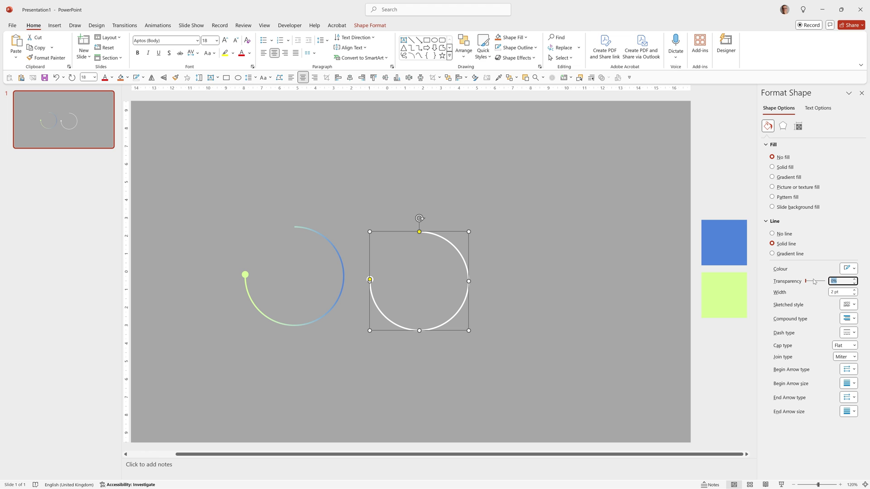
{"action": "type", "text": "80"}
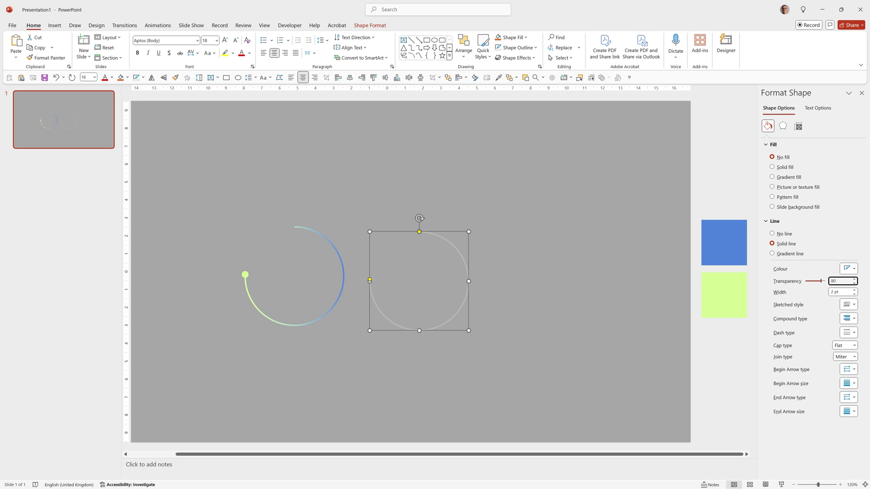
Rotate the duplicate arc so its gap faces straight down, and remove its end arrow.
{"action": "left_click", "coordinate": [419, 218]}
{"action": "left_click_drag", "start_coordinate": [419, 218], "coordinate": [375, 326]}
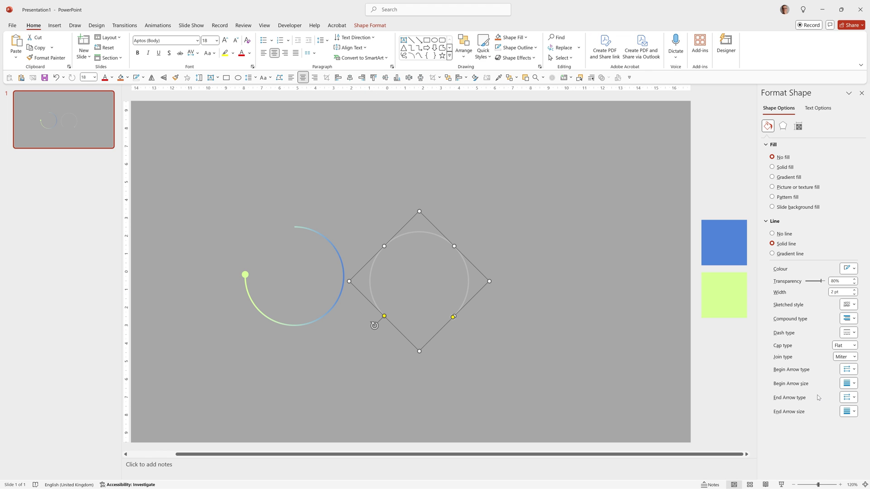
{"action": "left_click", "coordinate": [847, 398]}
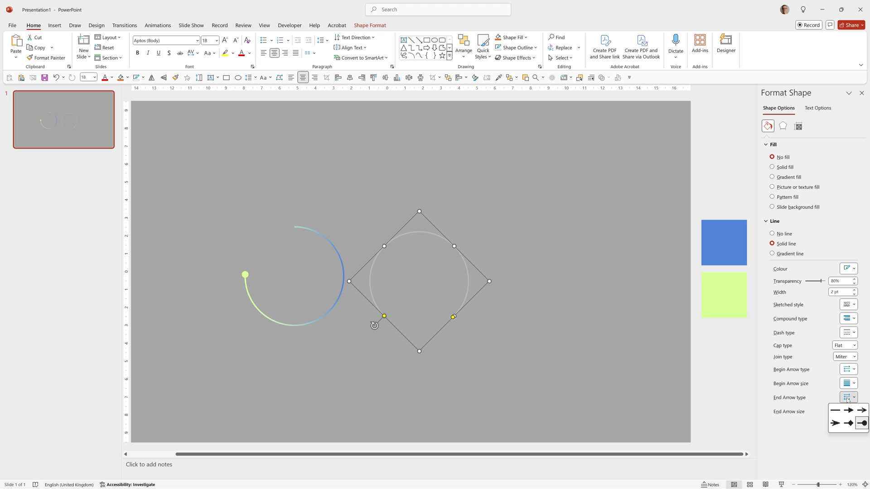
{"action": "left_click", "coordinate": [832, 413]}
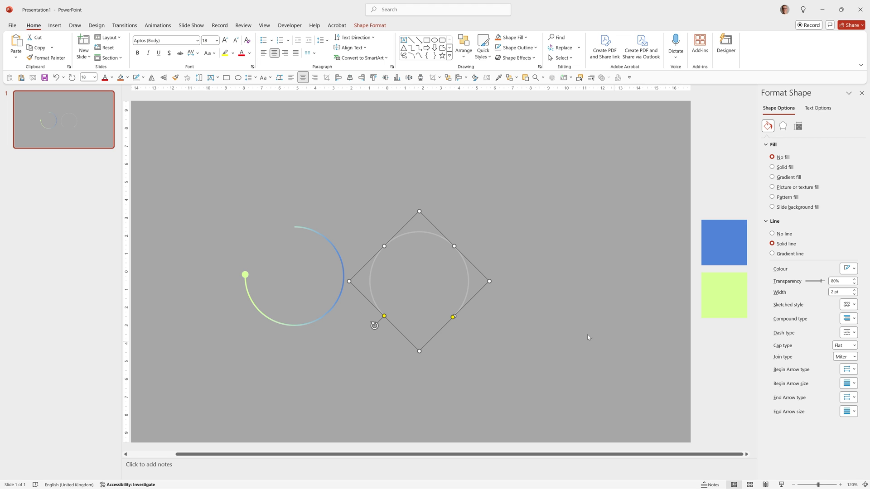
Extend both ends of the white arc downward so the gap beneath it becomes narrower and stays symmetrical.
{"action": "left_click", "coordinate": [391, 324]}
{"action": "left_click", "coordinate": [394, 327]}
{"action": "left_click_drag", "start_coordinate": [452, 318], "coordinate": [446, 323]}
{"action": "left_click", "coordinate": [443, 329]}
{"action": "left_click", "coordinate": [442, 331]}
Check that the white arc's two ends are level using a temporary rectangle beneath them, about 3.83 by 11.74 cm, and delete it.
{"action": "left_click", "coordinate": [426, 40]}
{"action": "left_click_drag", "start_coordinate": [323, 394], "coordinate": [535, 326]}
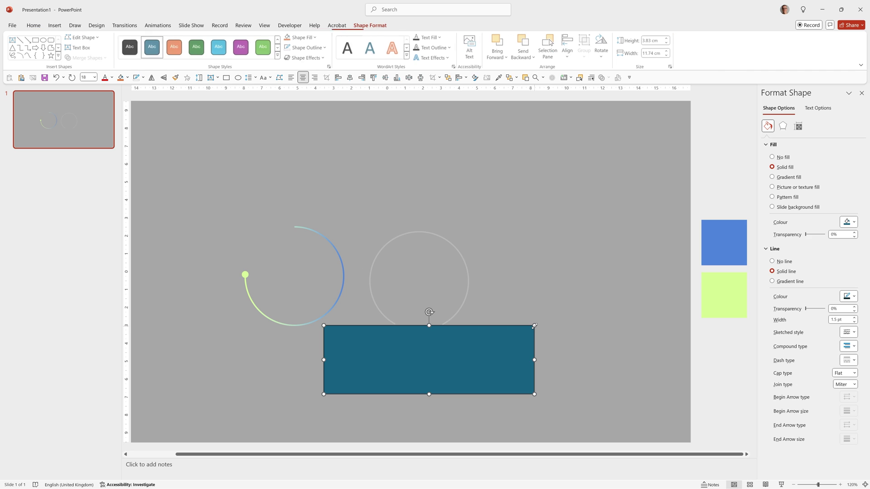
{"action": "key", "text": "Delete"}
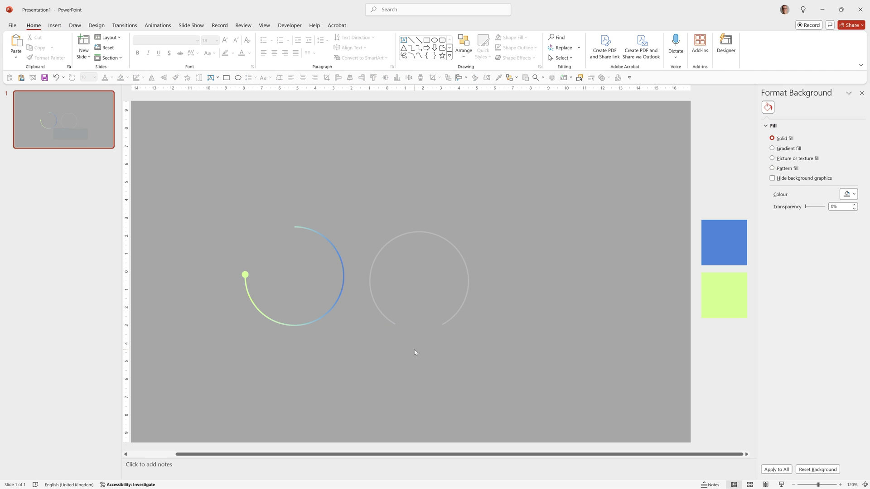
Rotate the gradient arc so its gap faces down, and align it with the white arc by centre and middle.
{"action": "left_click", "coordinate": [343, 268]}
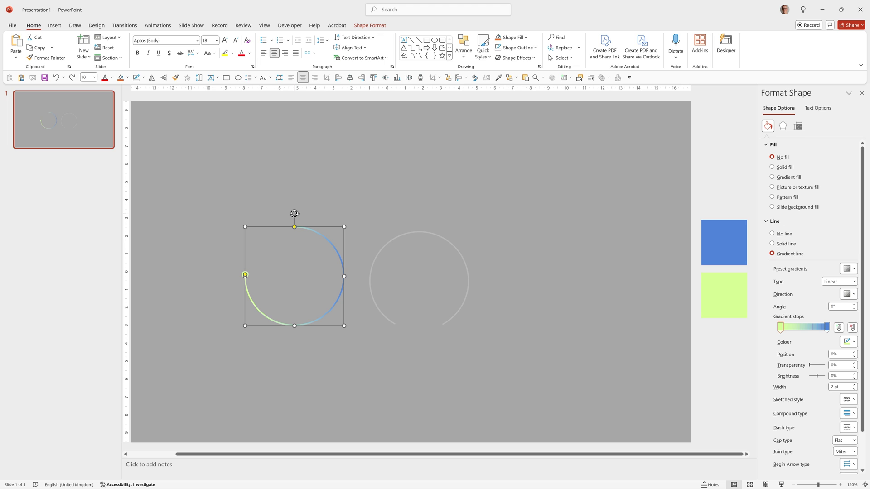
{"action": "left_click_drag", "start_coordinate": [294, 214], "coordinate": [248, 318]}
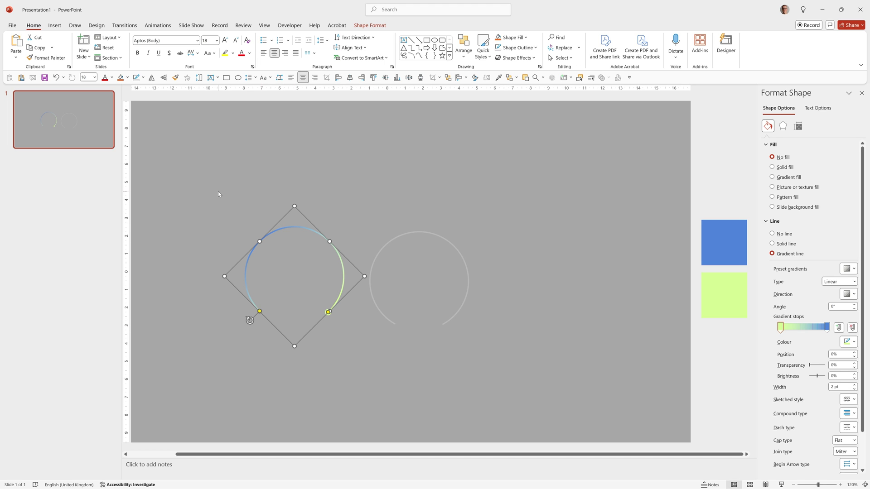
{"action": "left_click_drag", "start_coordinate": [218, 192], "coordinate": [506, 359]}
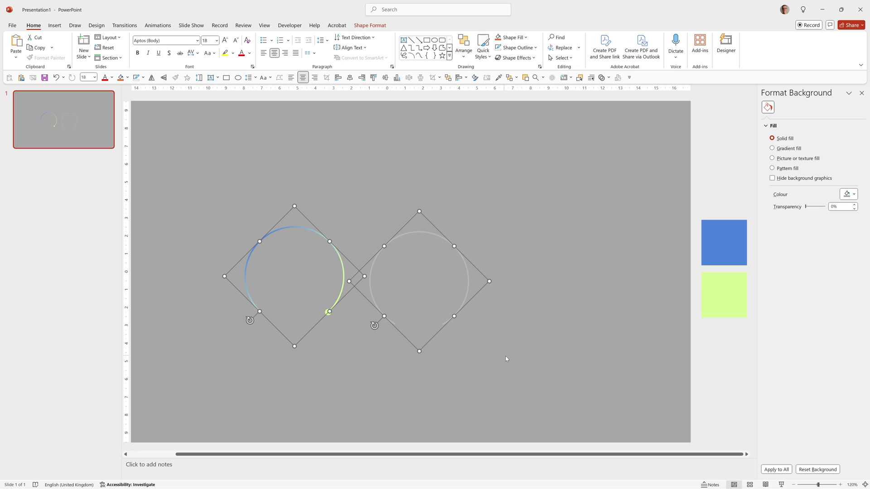
{"action": "left_click", "coordinate": [468, 58]}
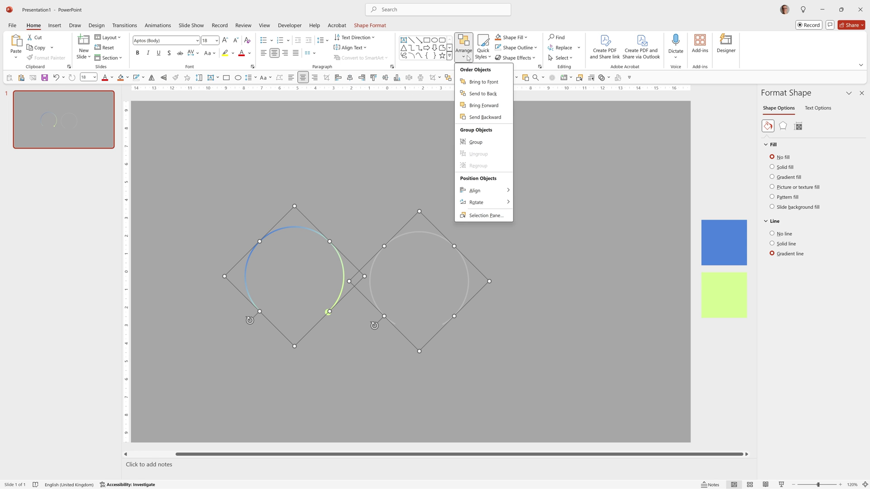
{"action": "mouse_move", "coordinate": [488, 190]}
{"action": "left_click", "coordinate": [536, 205]}
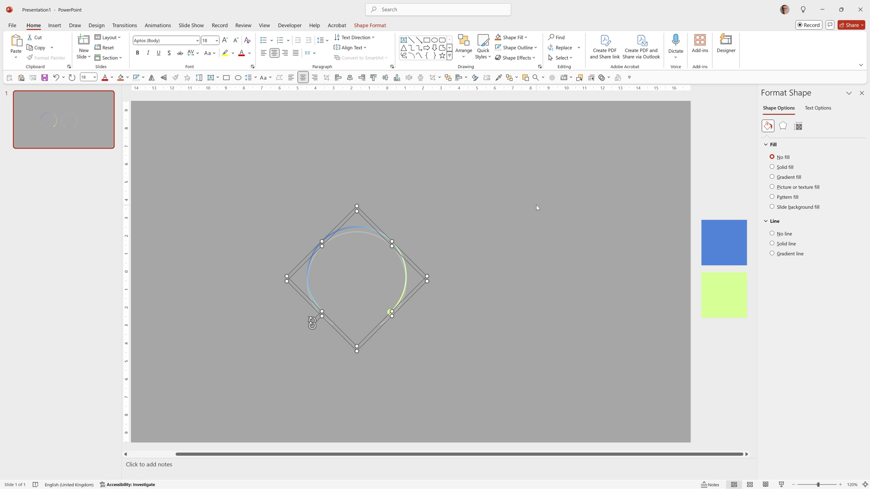
{"action": "left_click", "coordinate": [464, 51]}
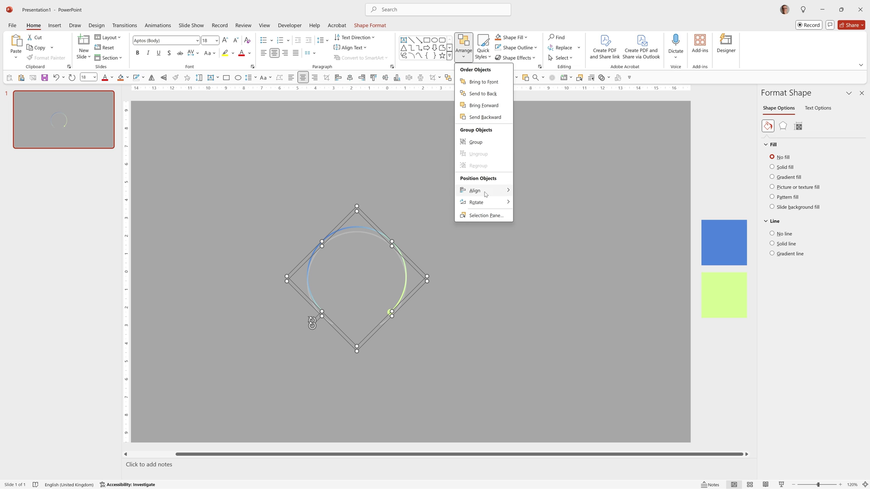
{"action": "mouse_move", "coordinate": [485, 194]}
{"action": "left_click", "coordinate": [541, 239]}
{"action": "left_click", "coordinate": [508, 219]}
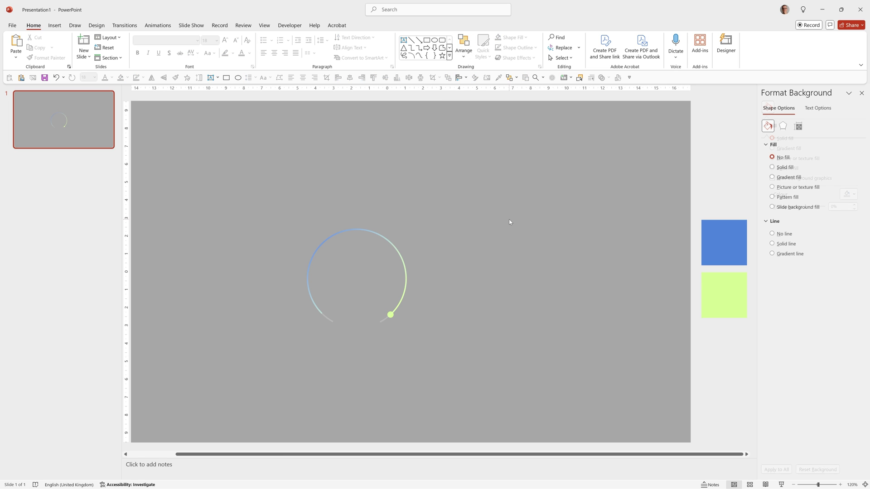
Send the white arc to the back, behind the gradient arc.
{"action": "left_click", "coordinate": [331, 320]}
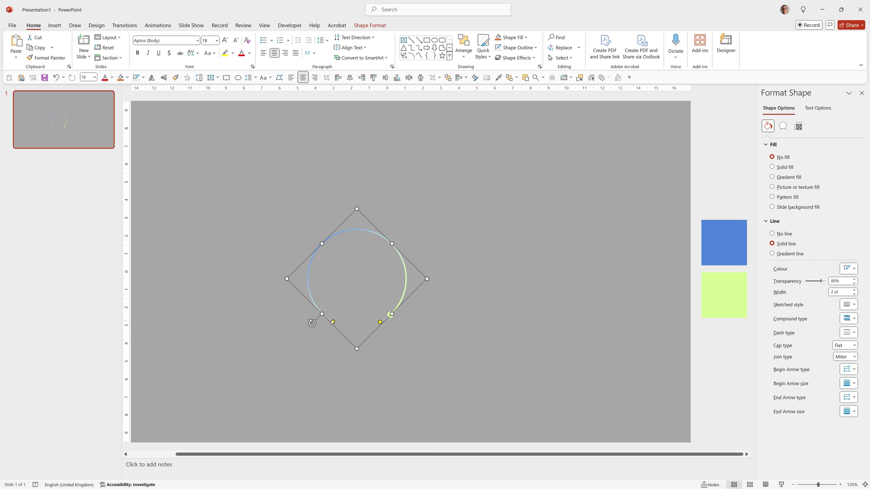
{"action": "right_click", "coordinate": [333, 322]}
{"action": "left_click", "coordinate": [371, 187]}
{"action": "left_click", "coordinate": [272, 261]}
Extend the gradient arc's start to the white arc's lower-left end, and move its dotted end to the three o'clock point.
{"action": "left_click", "coordinate": [319, 312]}
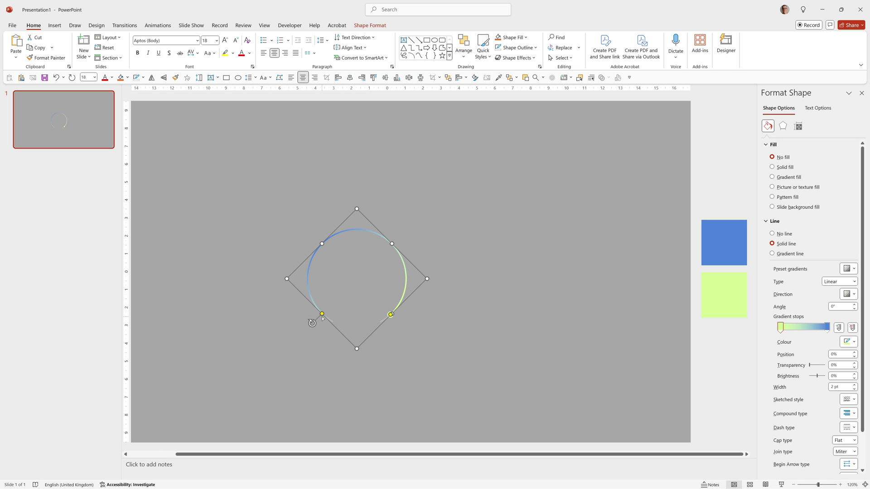
{"action": "left_click", "coordinate": [323, 317]}
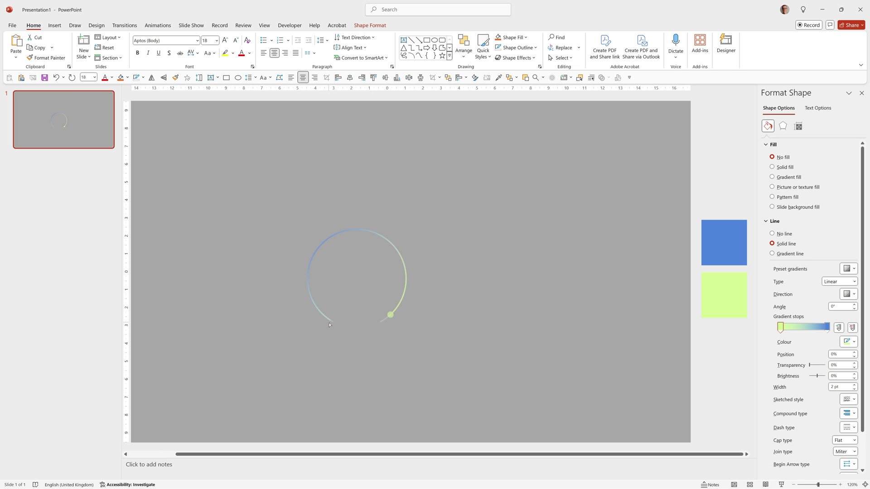
{"action": "left_click", "coordinate": [332, 326]}
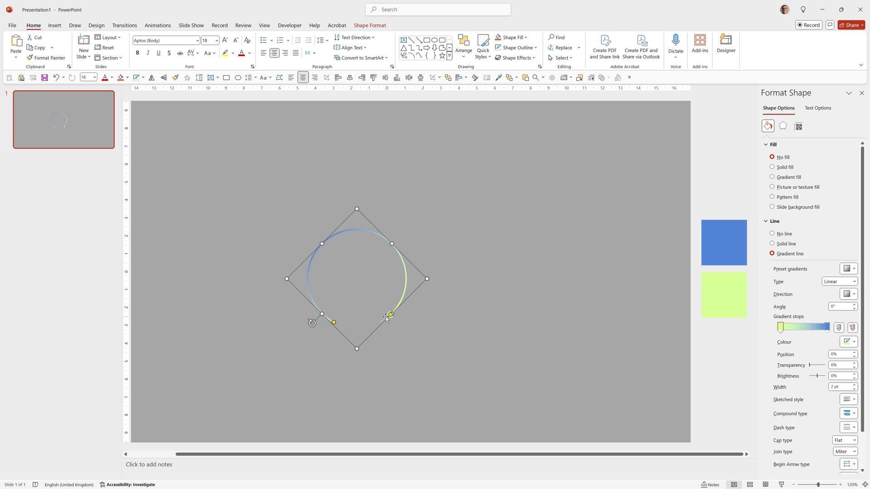
{"action": "left_click", "coordinate": [397, 320]}
{"action": "left_click", "coordinate": [391, 319]}
{"action": "left_click_drag", "start_coordinate": [390, 315], "coordinate": [420, 280]}
{"action": "left_click", "coordinate": [251, 354]}
Duplicate both arcs of the gauge and place the copy level with the original, to its right with a clear gap.
{"action": "left_click_drag", "start_coordinate": [276, 348], "coordinate": [455, 205]}
{"action": "left_click_drag", "start_coordinate": [417, 281], "coordinate": [554, 286]}
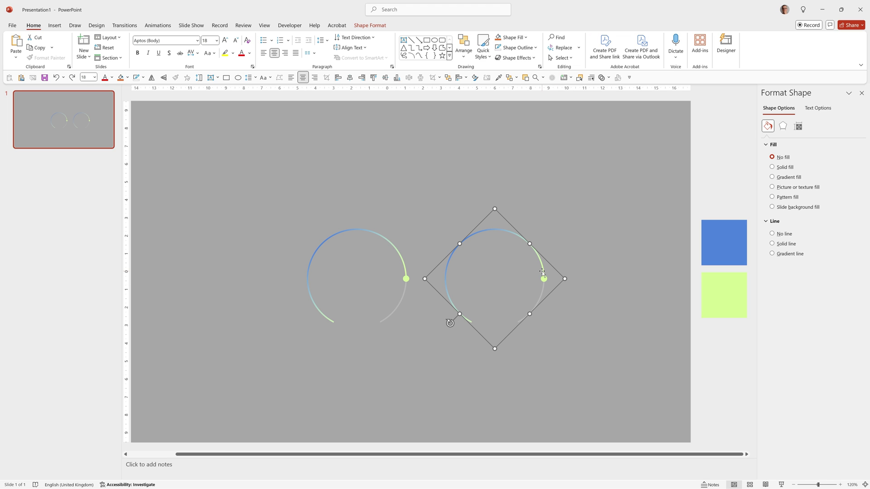
{"action": "left_click_drag", "start_coordinate": [542, 271], "coordinate": [555, 261]}
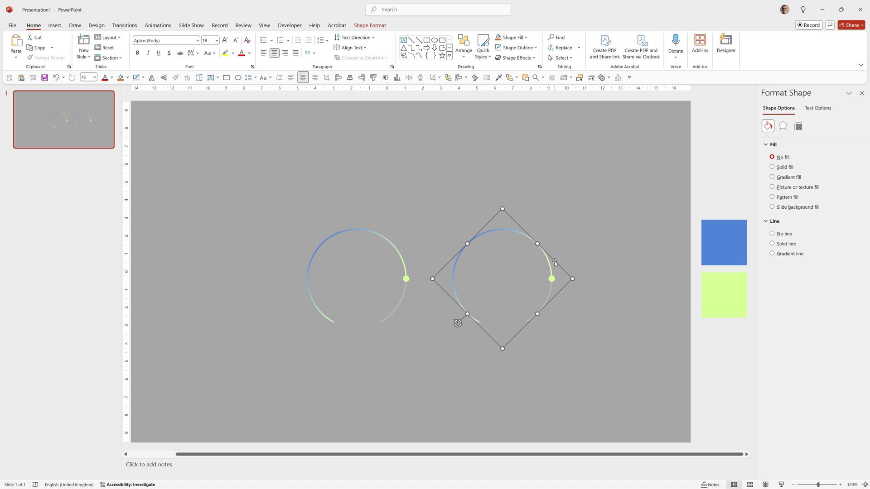
{"action": "left_click", "coordinate": [303, 205]}
Group the two gauges and centre the group horizontally on the slide.
{"action": "left_click_drag", "start_coordinate": [231, 166], "coordinate": [612, 384]}
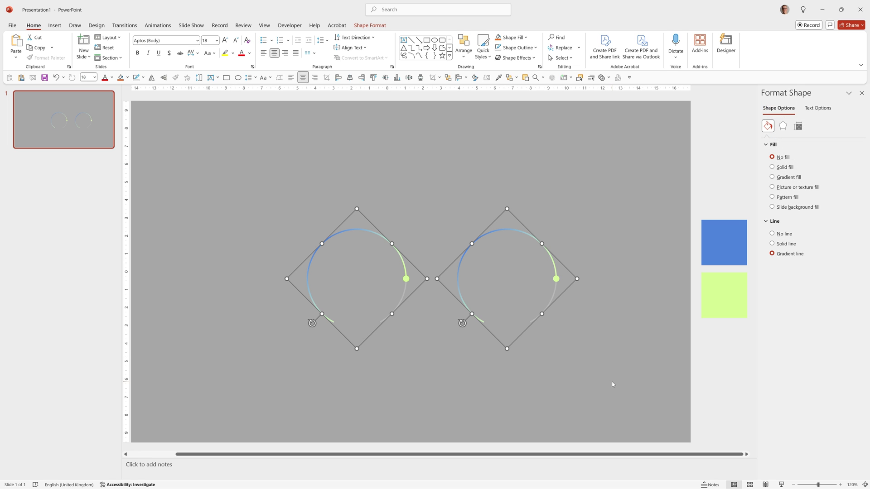
{"action": "key", "text": "ctrl+g"}
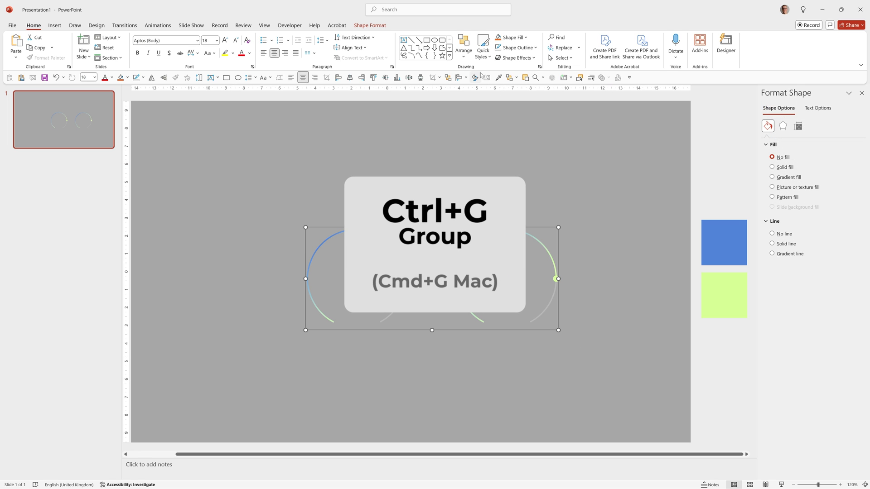
{"action": "left_click", "coordinate": [463, 47]}
{"action": "mouse_move", "coordinate": [485, 194]}
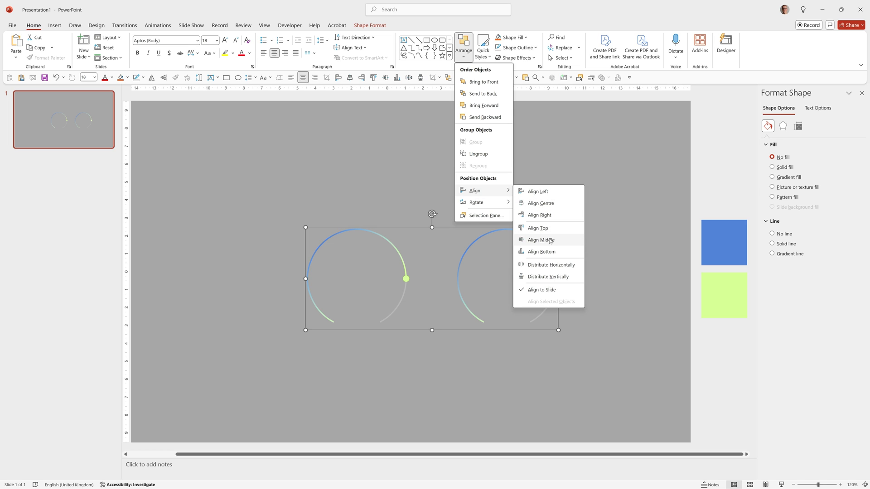
{"action": "left_click", "coordinate": [545, 205]}
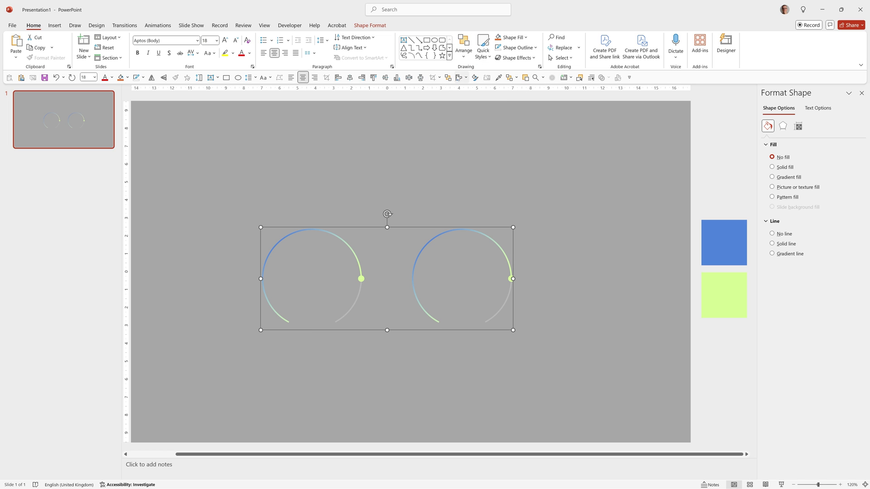
Ungroup the two gauges, and pull the left gauge's dotted end back to the nine o'clock point.
{"action": "left_click", "coordinate": [361, 280]}
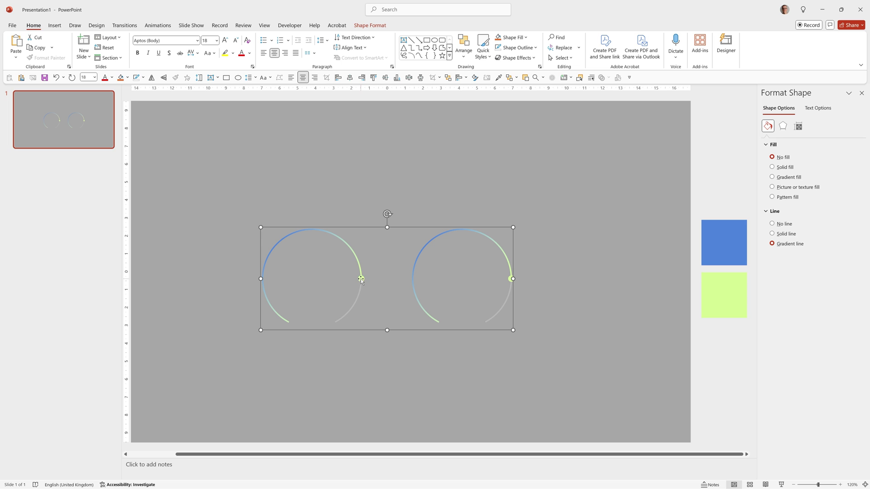
{"action": "right_click", "coordinate": [361, 280]}
{"action": "mouse_move", "coordinate": [414, 349]}
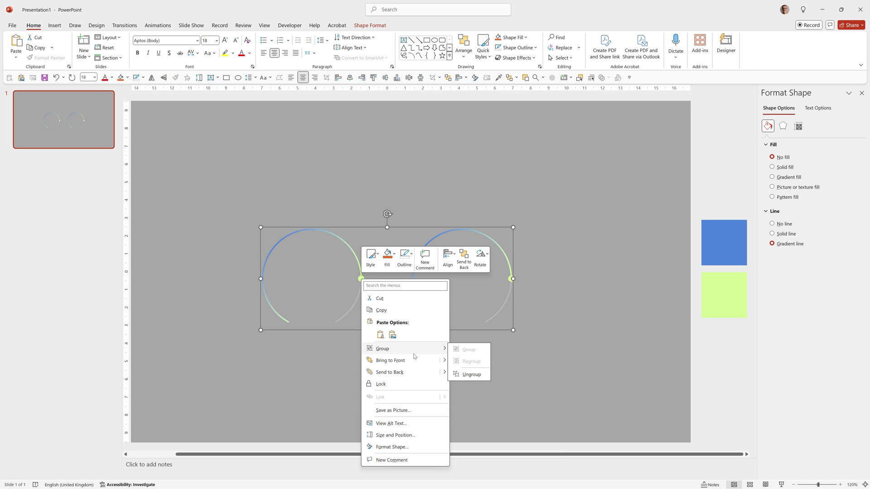
{"action": "left_click", "coordinate": [469, 375]}
{"action": "left_click_drag", "start_coordinate": [361, 278], "coordinate": [267, 279]}
{"action": "left_click", "coordinate": [319, 366]}
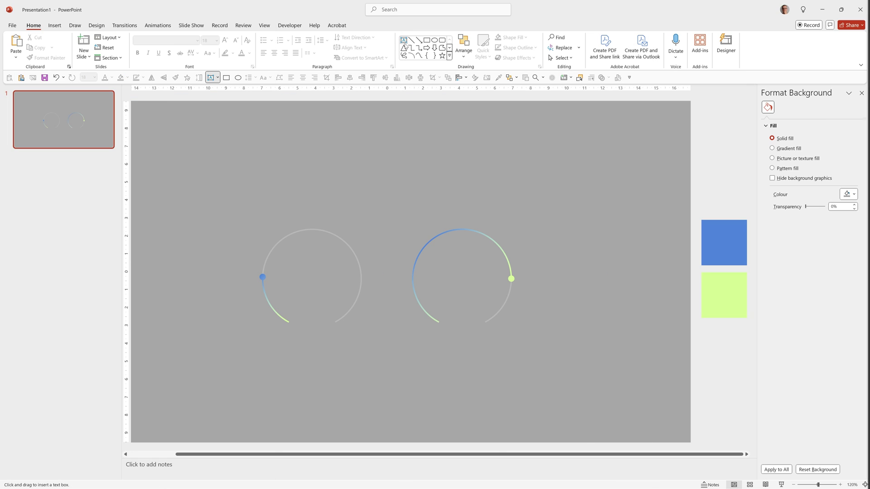
Add a text box inside the left gauge reading "100" with "Mbps" on a second line.
{"action": "left_click", "coordinate": [292, 270]}
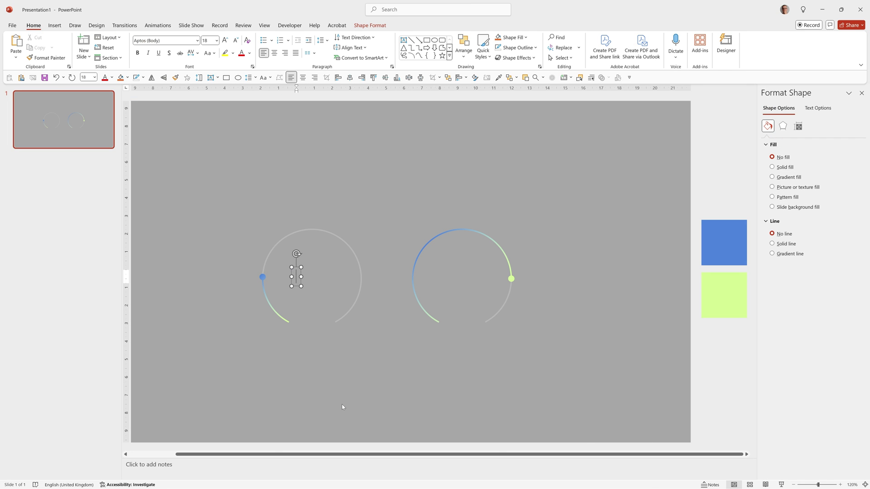
{"action": "type", "text": "100"}
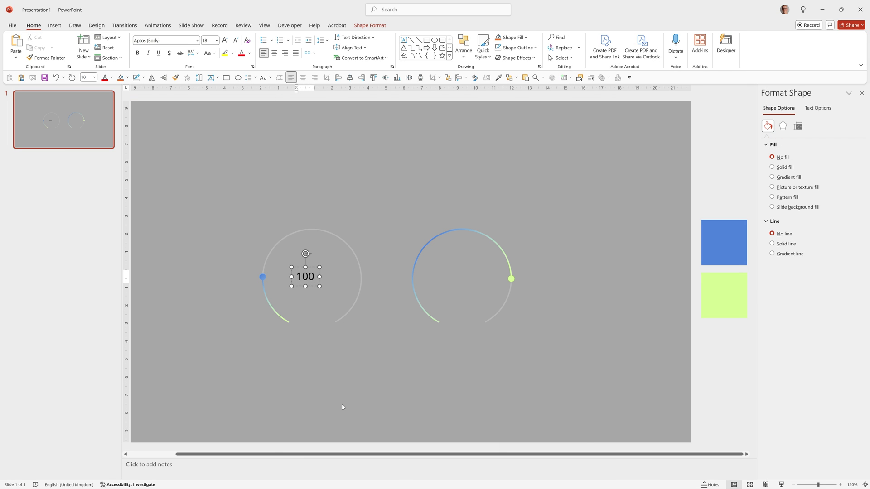
{"action": "key", "text": "Return"}
{"action": "type", "text": "Mbps"}
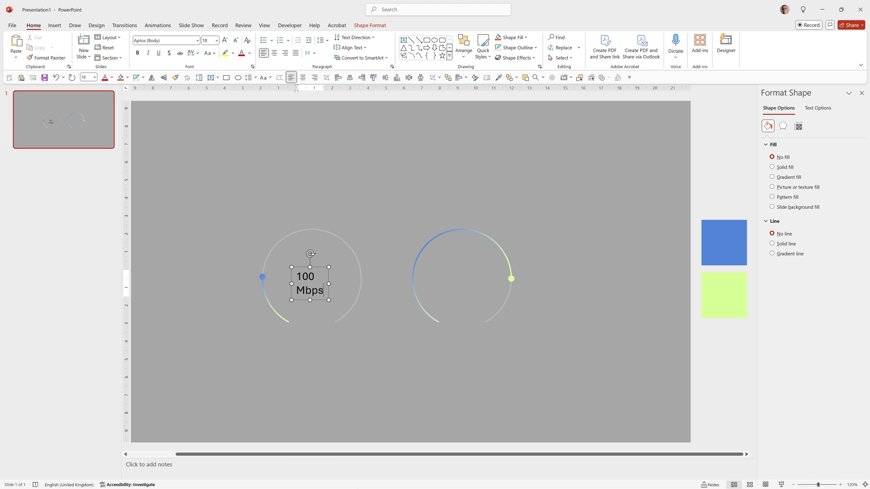
Set the number "100" in the left gauge's label to 36 pt and bold.
{"action": "double_click", "coordinate": [305, 276]}
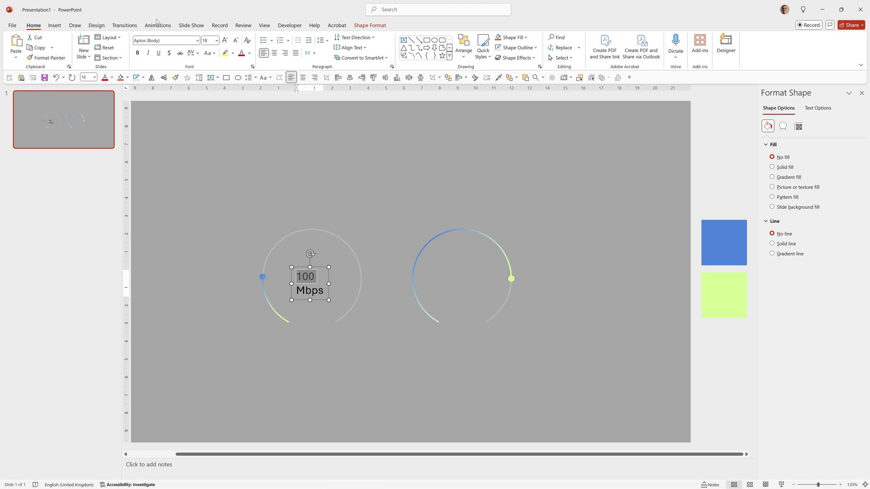
{"action": "left_click", "coordinate": [207, 41]}
{"action": "type", "text": "36"}
{"action": "key", "text": "Return"}
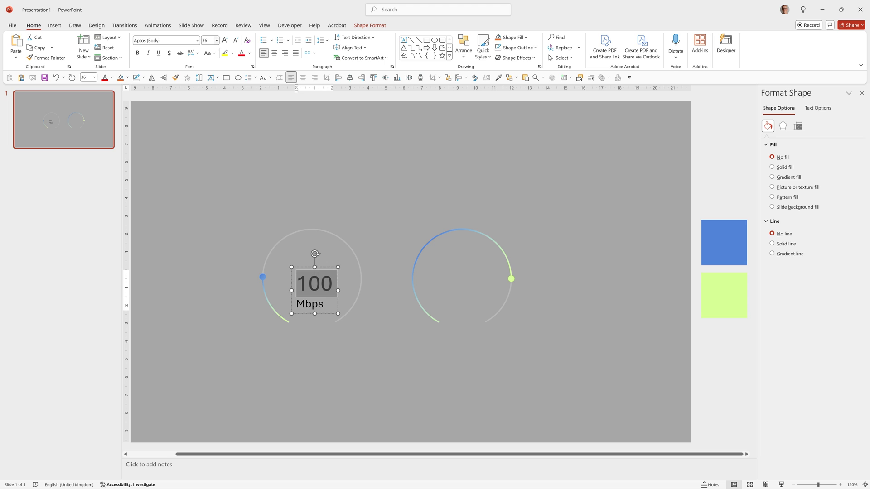
{"action": "left_click_drag", "start_coordinate": [324, 305], "coordinate": [295, 305]}
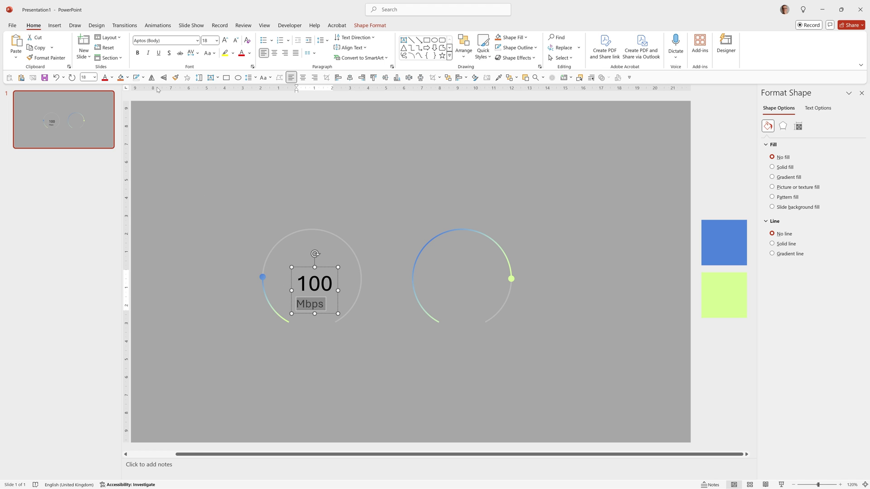
{"action": "left_click", "coordinate": [338, 268]}
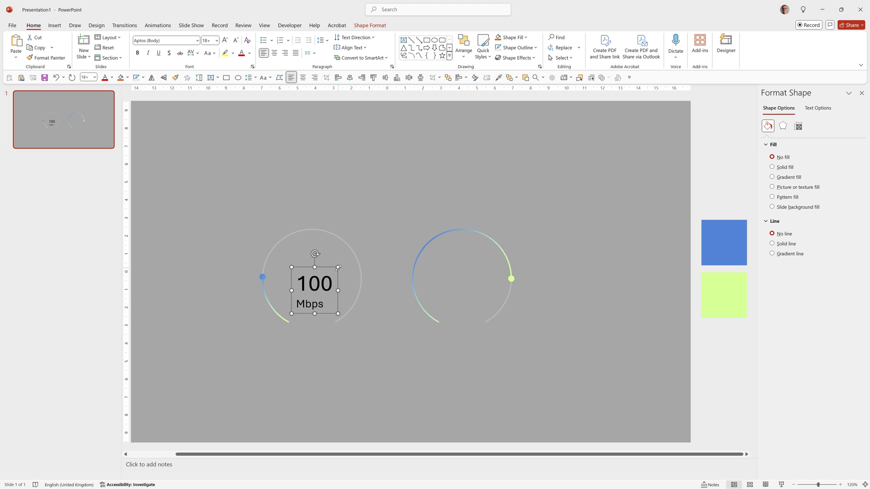
{"action": "double_click", "coordinate": [300, 280]}
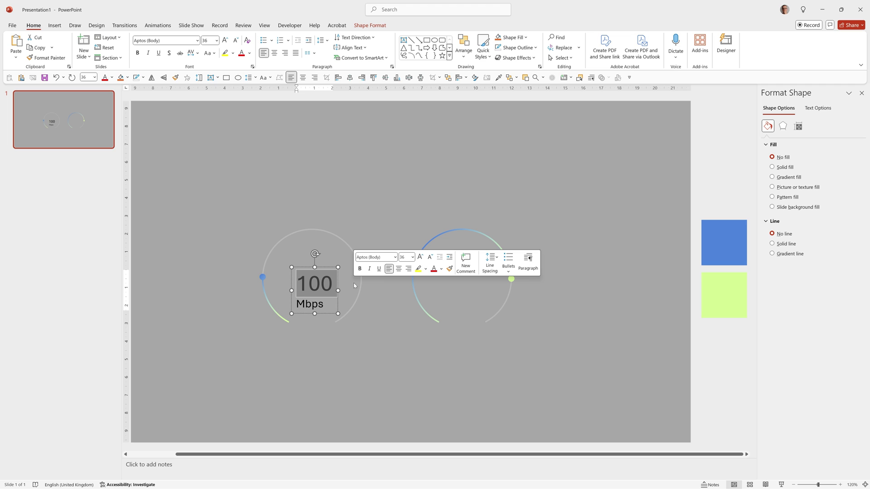
{"action": "key", "text": "ctrl+b"}
{"action": "left_click", "coordinate": [337, 274]}
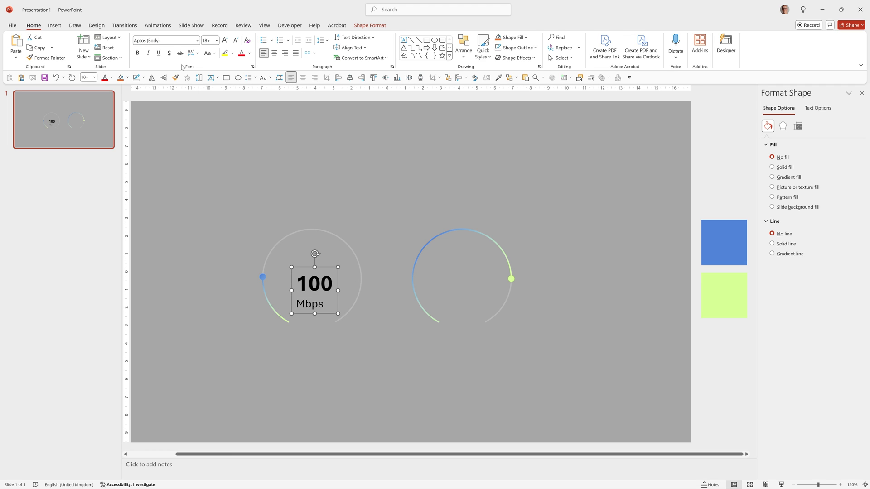
Change the whole label's font to Figtree and centre its text.
{"action": "left_click", "coordinate": [167, 42]}
{"action": "type", "text": "Figtree"}
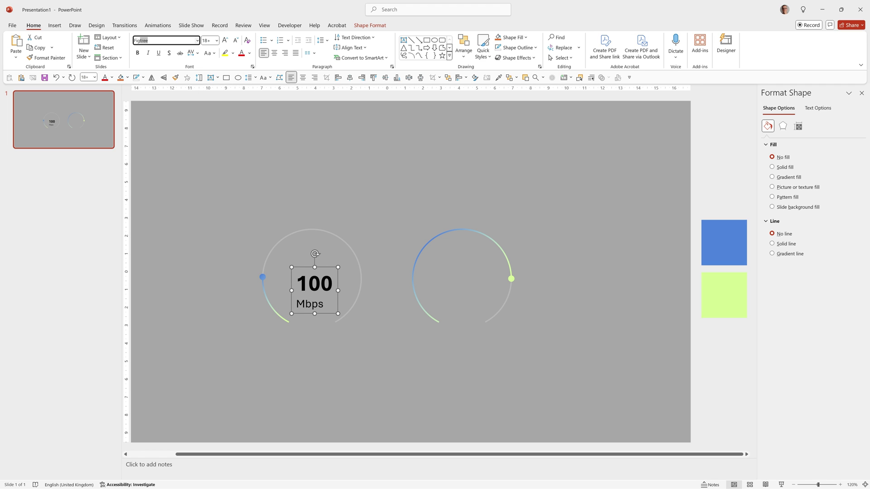
{"action": "key", "text": "Return"}
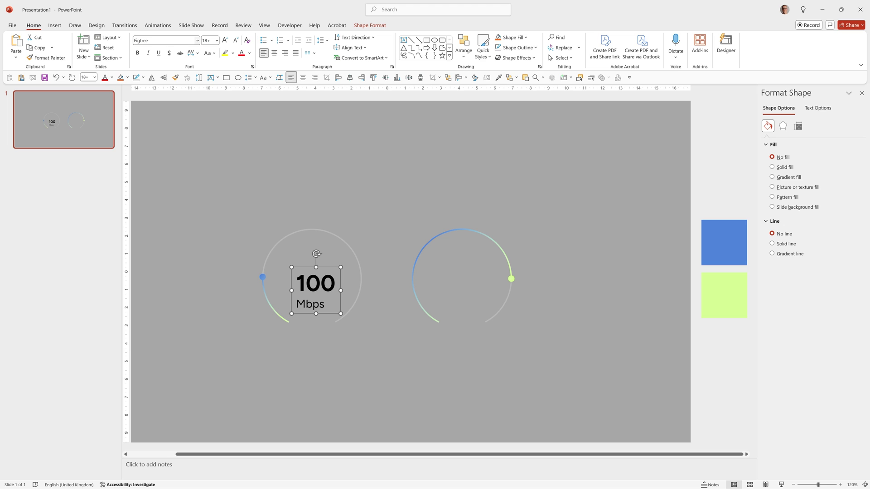
{"action": "left_click", "coordinate": [274, 54]}
Move the label to the centre of the left gauge and colour its text white.
{"action": "left_click_drag", "start_coordinate": [307, 268], "coordinate": [302, 252]}
{"action": "left_click", "coordinate": [249, 53]}
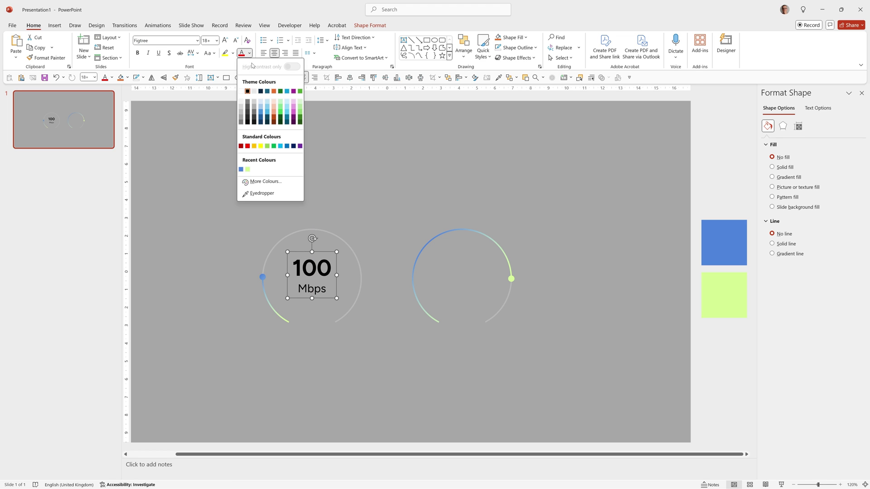
{"action": "left_click", "coordinate": [242, 92]}
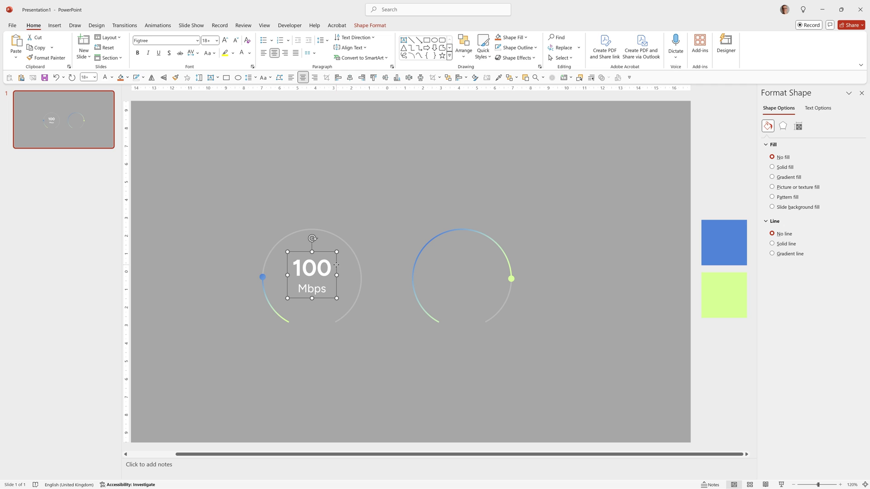
Copy the left gauge's label into the centre of the right gauge and change its number to "500".
{"action": "left_click_drag", "start_coordinate": [336, 264], "coordinate": [489, 288]}
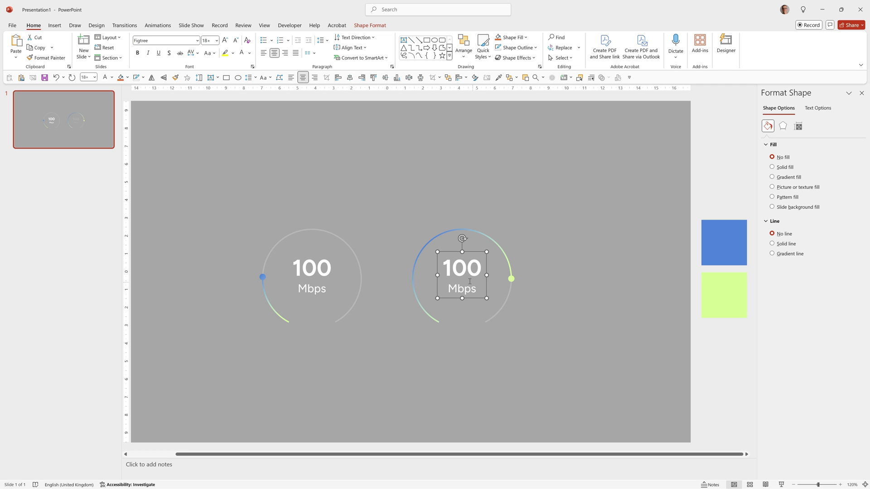
{"action": "left_click", "coordinate": [450, 268]}
{"action": "key", "text": "BackSpace"}
{"action": "type", "text": "5"}
{"action": "left_click", "coordinate": [464, 358]}
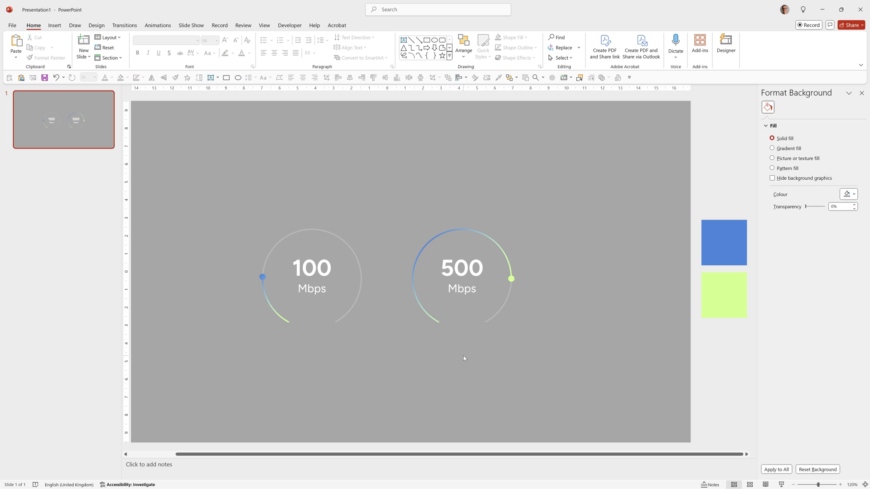
Add a "YOUR SPEED" heading centred above the left gauge and copy it above the right gauge.
{"action": "left_click", "coordinate": [305, 195]}
{"action": "type", "text": "YOUR SPEED"}
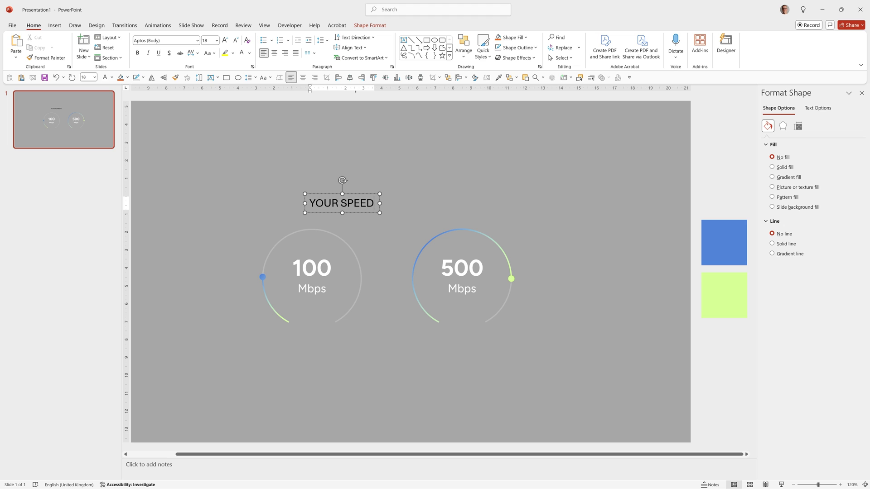
{"action": "left_click_drag", "start_coordinate": [318, 198], "coordinate": [446, 205]}
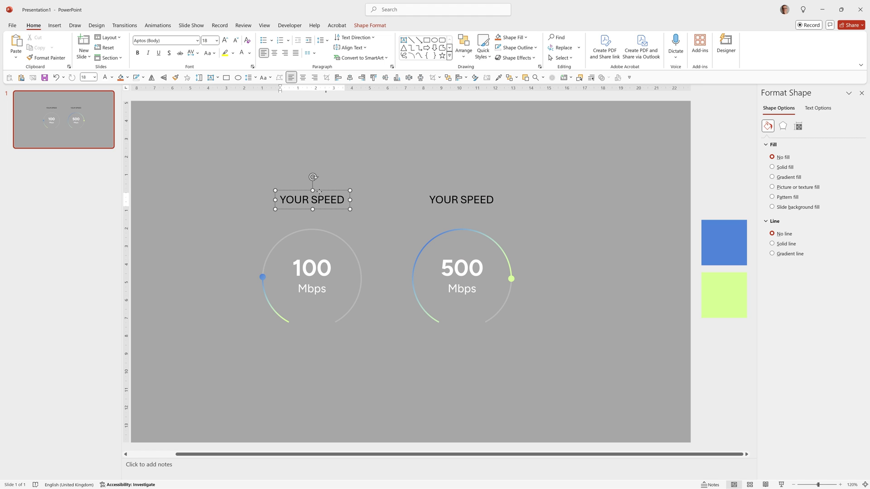
{"action": "left_click_drag", "start_coordinate": [319, 192], "coordinate": [318, 192]}
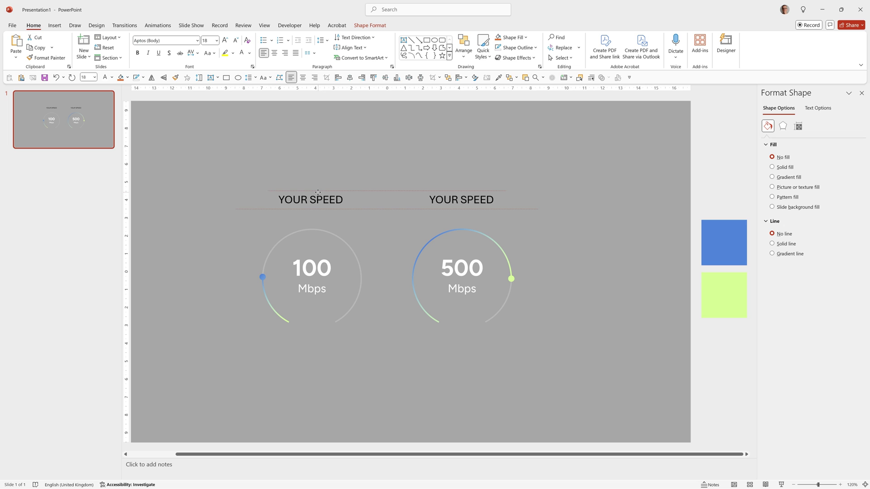
Change the right gauge's heading to "OUR SPEED" and re-centre it above the gauge.
{"action": "left_click", "coordinate": [432, 199]}
{"action": "key", "text": "BackSpace"}
{"action": "left_click_drag", "start_coordinate": [439, 192], "coordinate": [442, 192]}
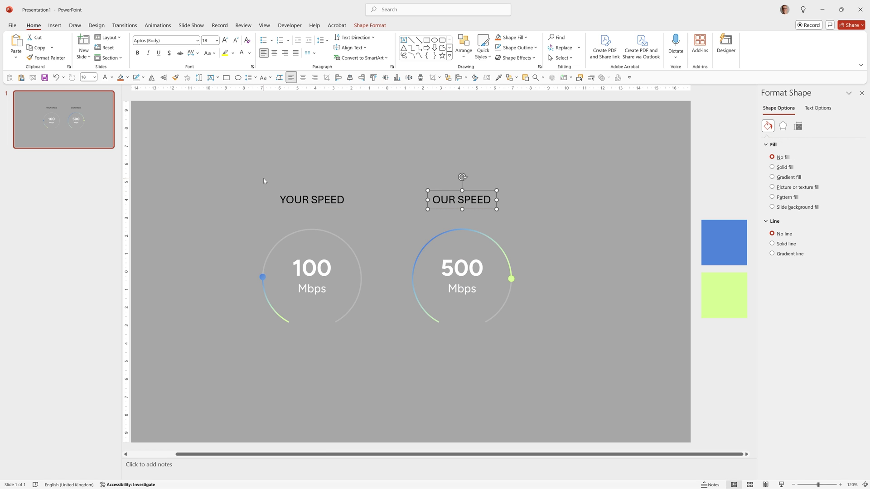
Format both headings in Figtree, bold, with white text.
{"action": "left_click_drag", "start_coordinate": [224, 164], "coordinate": [544, 225]}
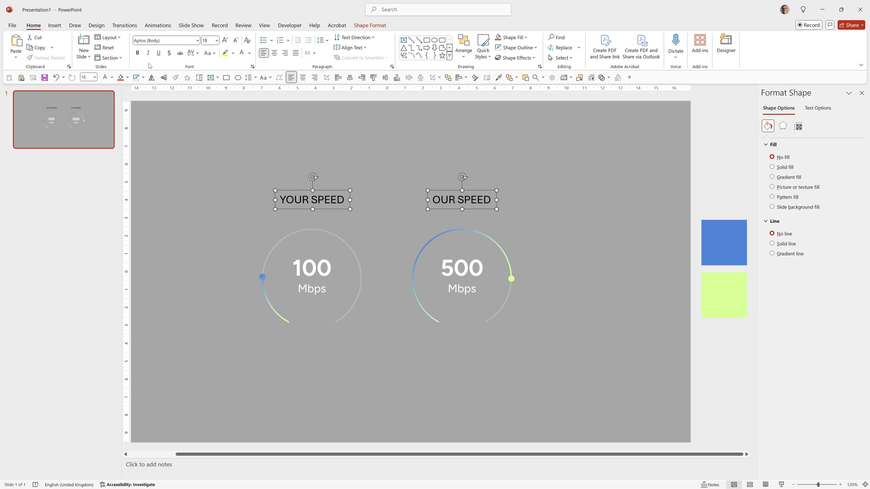
{"action": "left_click", "coordinate": [163, 40]}
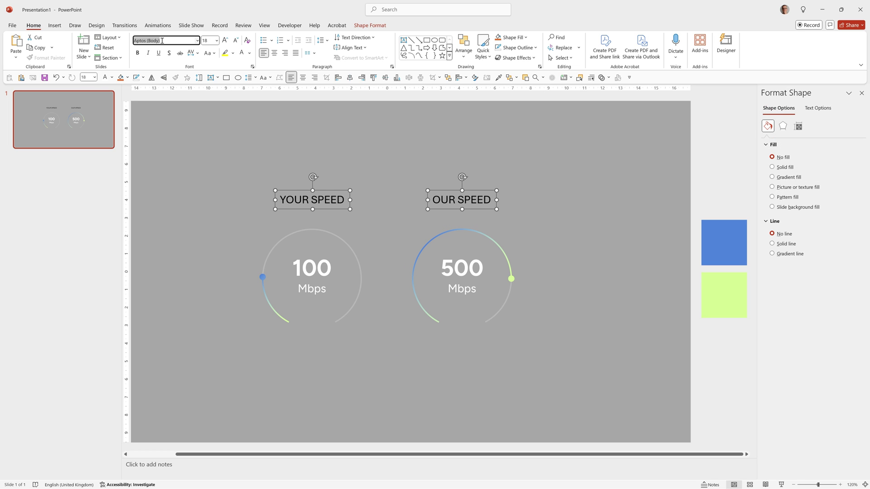
{"action": "type", "text": "Figtree"}
{"action": "key", "text": "Return"}
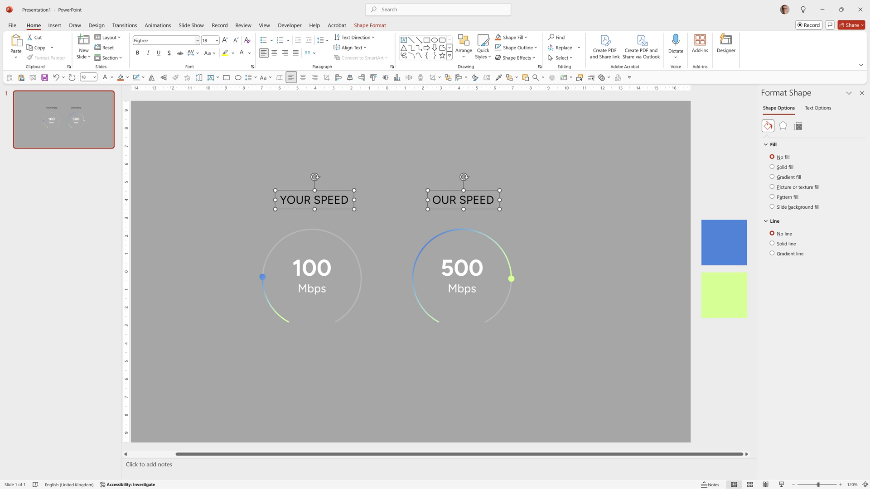
{"action": "left_click", "coordinate": [139, 53]}
{"action": "left_click", "coordinate": [242, 53]}
{"action": "left_click", "coordinate": [203, 214]}
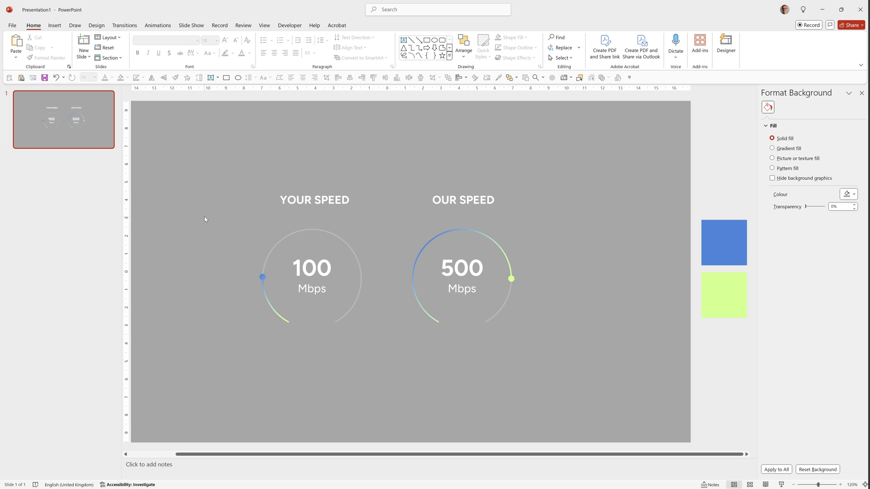
Try a Spin animation on the left gauge's gradient arc.
{"action": "left_click", "coordinate": [269, 302]}
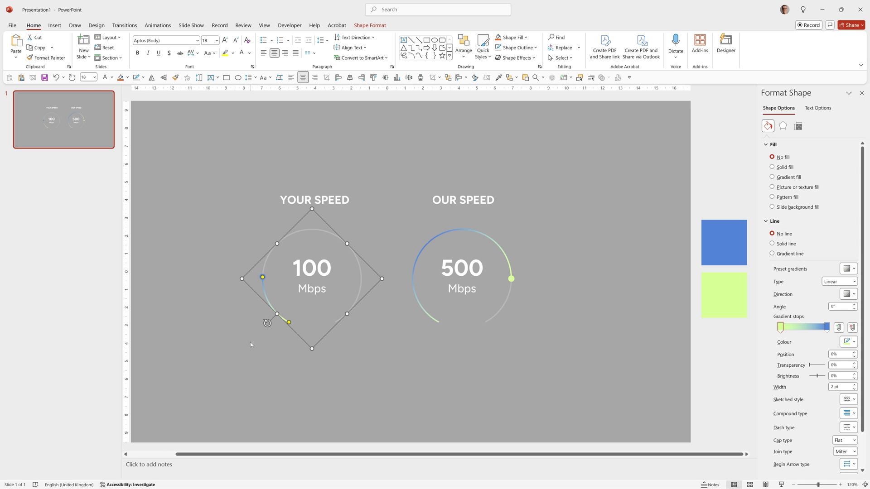
{"action": "left_click", "coordinate": [437, 237]}
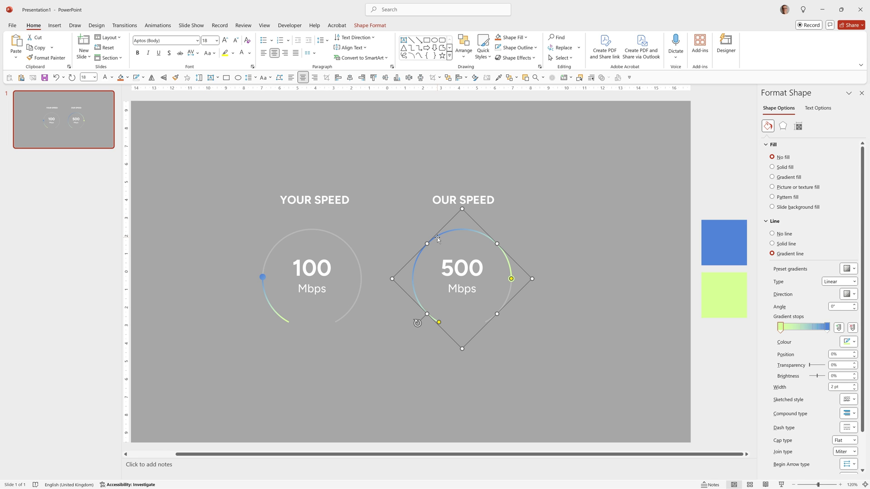
{"action": "left_click", "coordinate": [261, 279]}
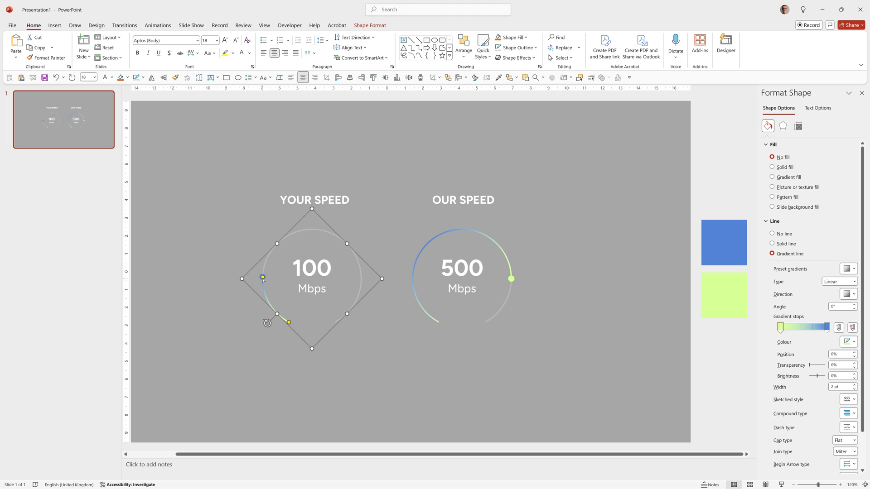
{"action": "left_click", "coordinate": [159, 27]}
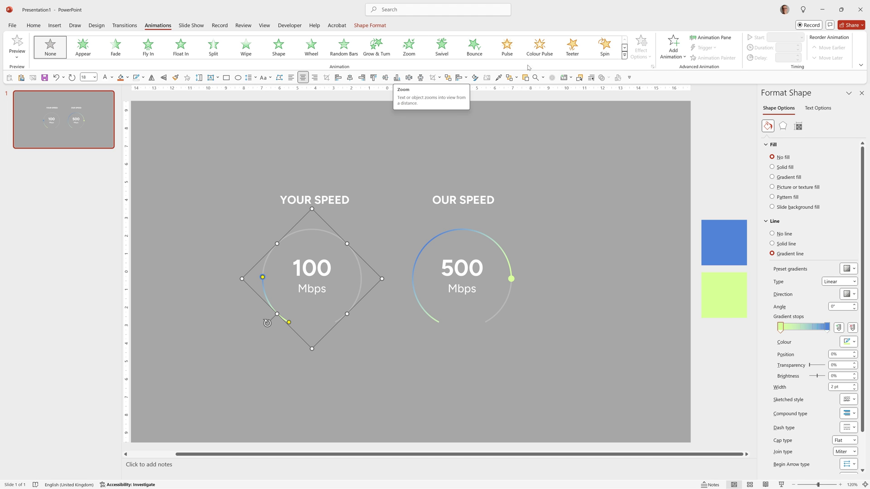
{"action": "left_click", "coordinate": [605, 49]}
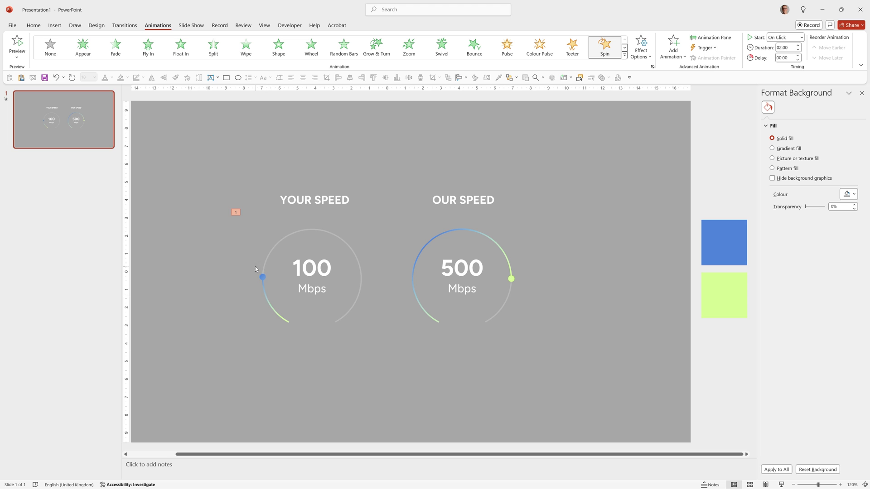
Insert a circle about 6.95 cm in diameter and place it over the left gauge.
{"action": "left_click", "coordinate": [33, 25]}
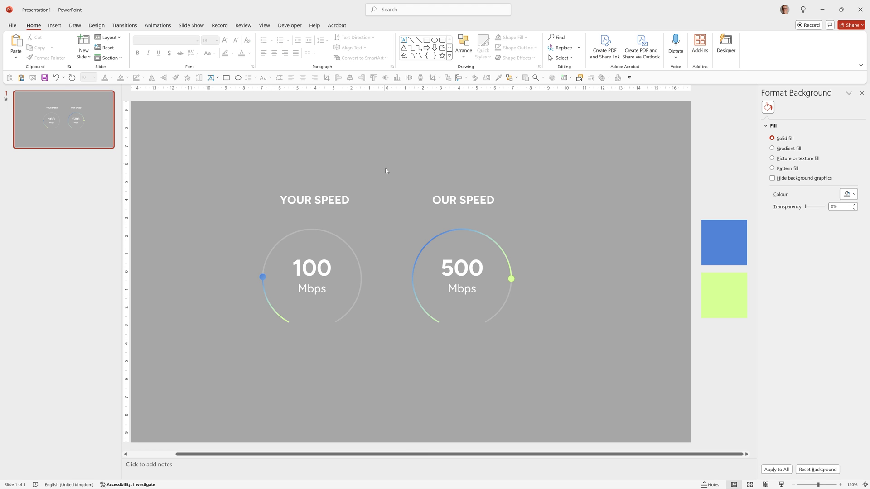
{"action": "left_click", "coordinate": [434, 40]}
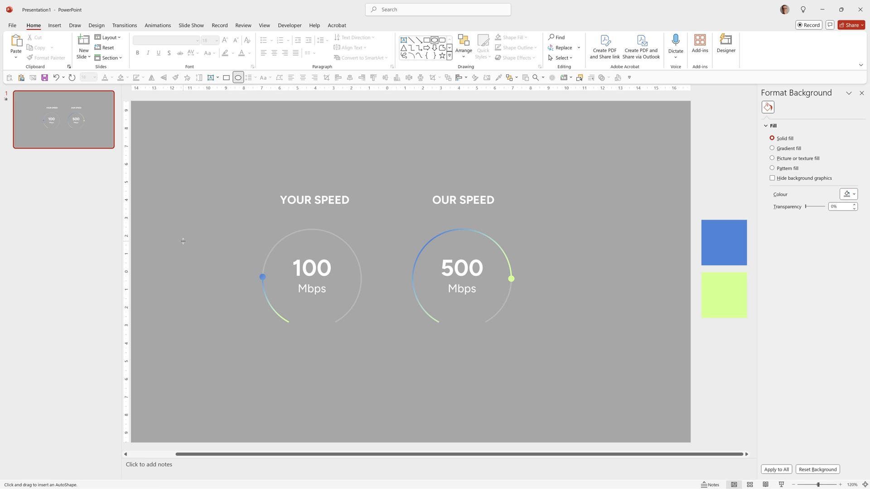
{"action": "left_click", "coordinate": [246, 223]}
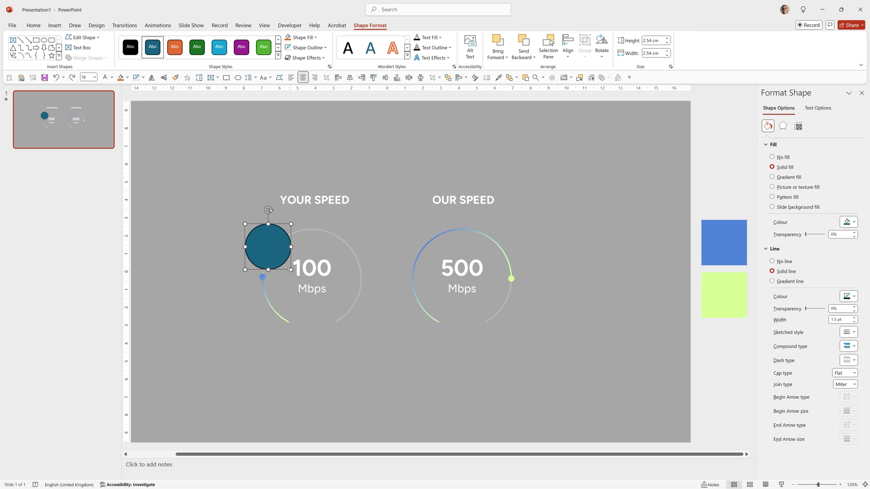
{"action": "left_click_drag", "start_coordinate": [291, 270], "coordinate": [371, 335]}
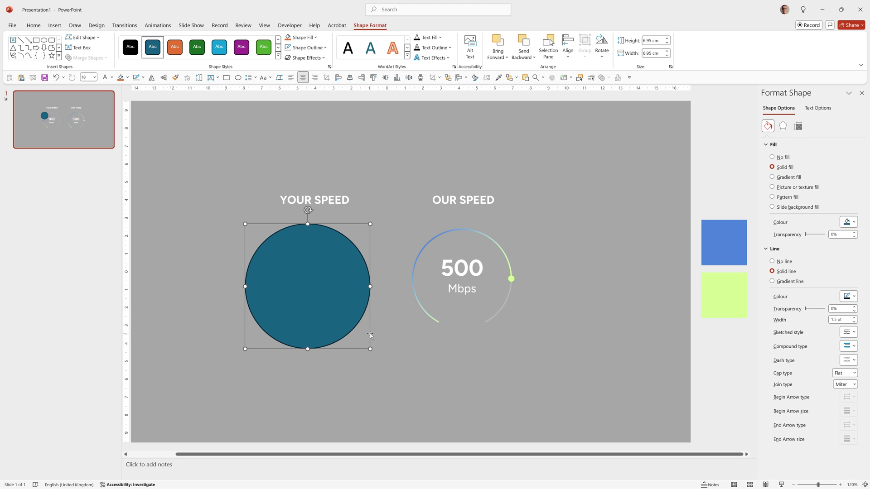
{"action": "left_click_drag", "start_coordinate": [319, 291], "coordinate": [315, 279]}
Send the circle behind the left gauge and align the circle, arcs and label on a common centre.
{"action": "right_click", "coordinate": [306, 230]}
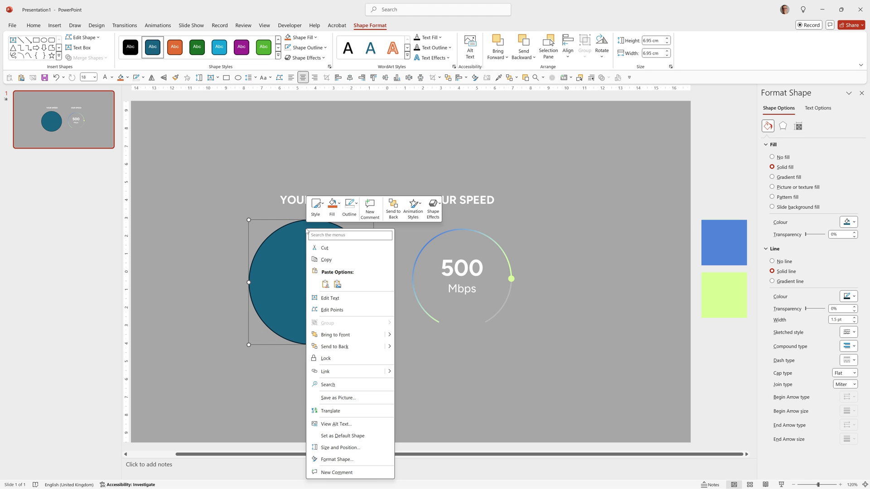
{"action": "left_click", "coordinate": [333, 347]}
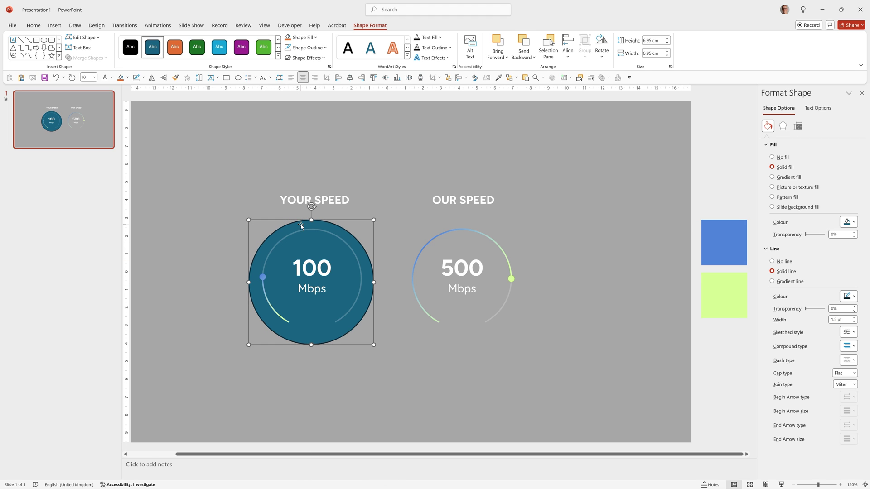
{"action": "left_click_drag", "start_coordinate": [300, 224], "coordinate": [300, 221]}
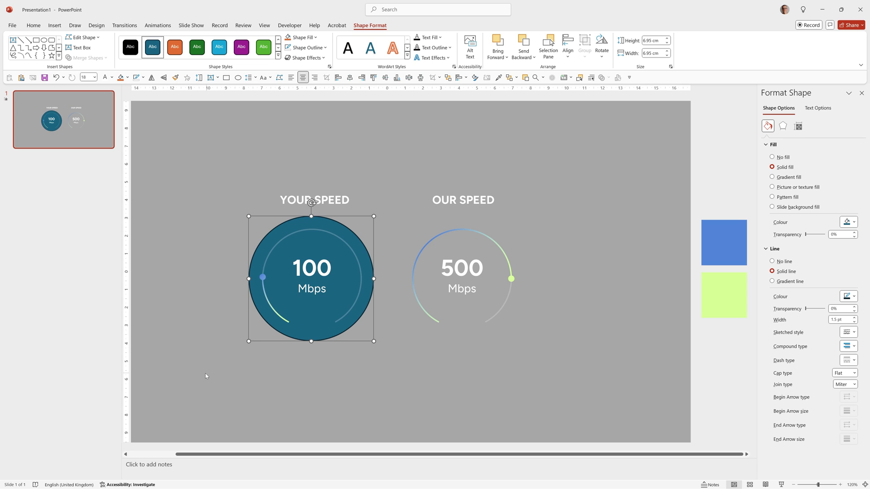
{"action": "left_click_drag", "start_coordinate": [205, 374], "coordinate": [397, 211]}
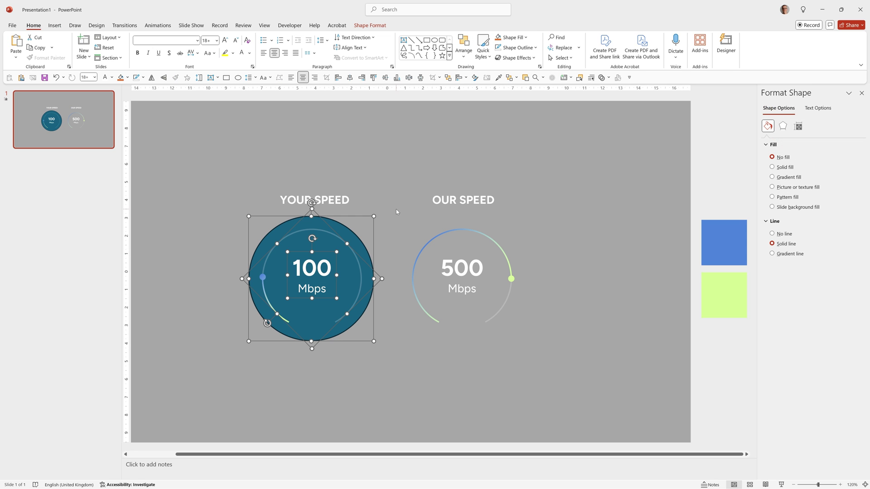
{"action": "left_click", "coordinate": [388, 80]}
Group the circle with the left gauge's gradient arc and apply a Spin animation to the group.
{"action": "left_click", "coordinate": [263, 277]}
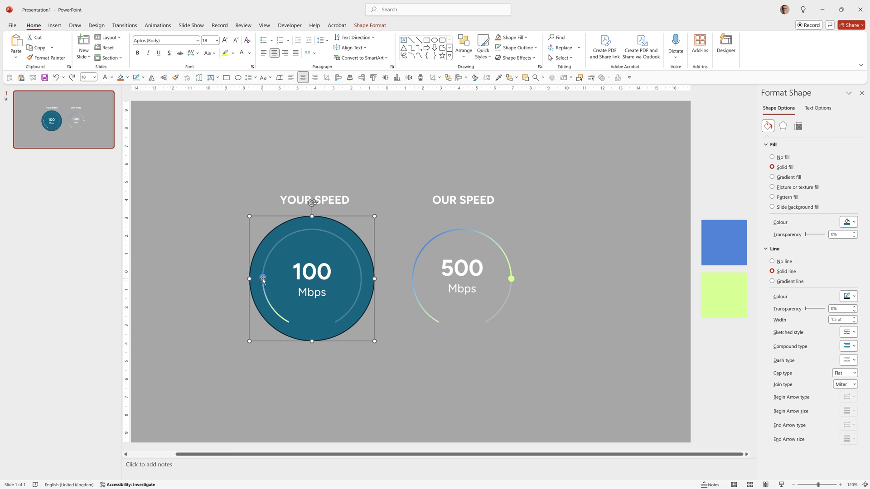
{"action": "left_click", "coordinate": [265, 293], "text": "shift"}
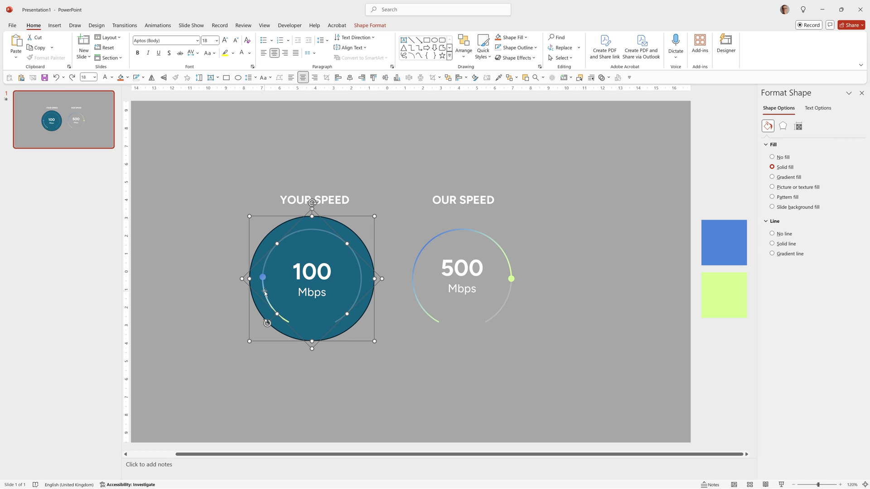
{"action": "key", "text": "ctrl+g"}
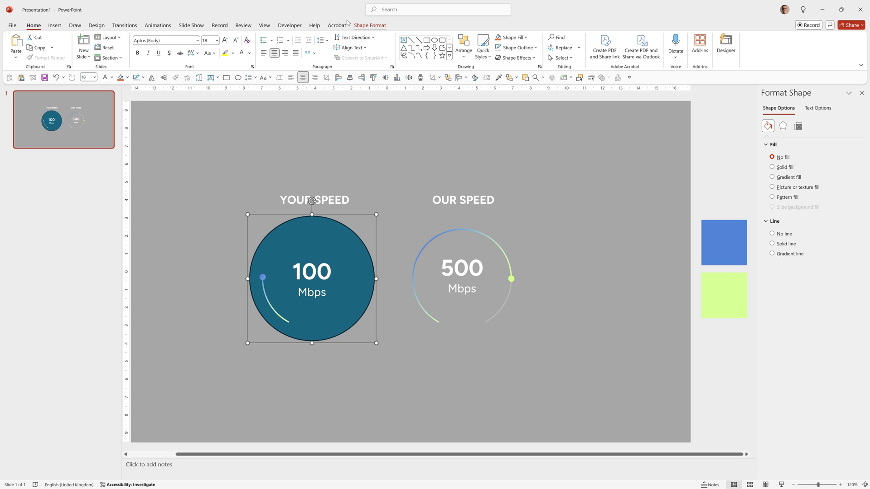
{"action": "left_click", "coordinate": [158, 25]}
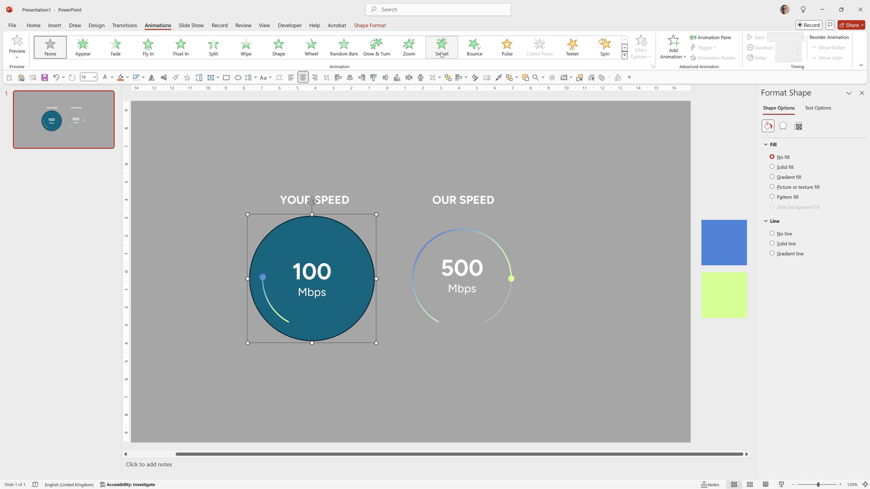
{"action": "left_click", "coordinate": [605, 45]}
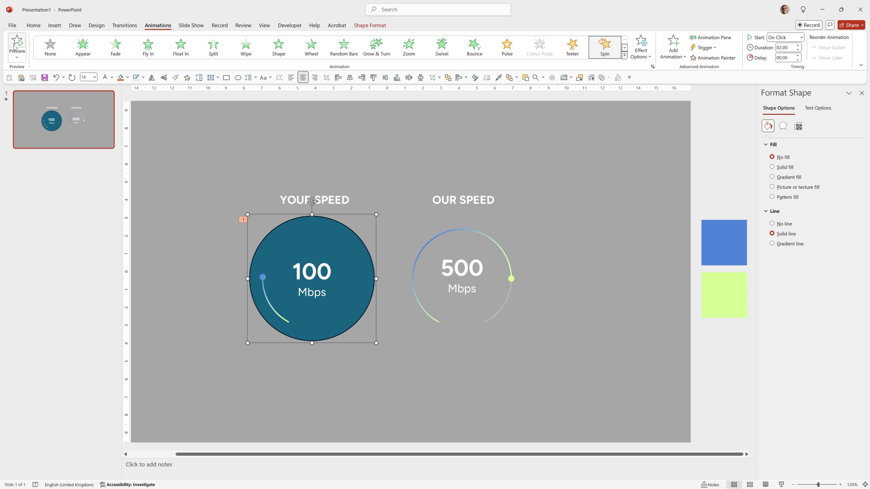
Make the circle inside the left gauge's group invisible by setting it to no fill and no outline.
{"action": "left_click", "coordinate": [34, 25]}
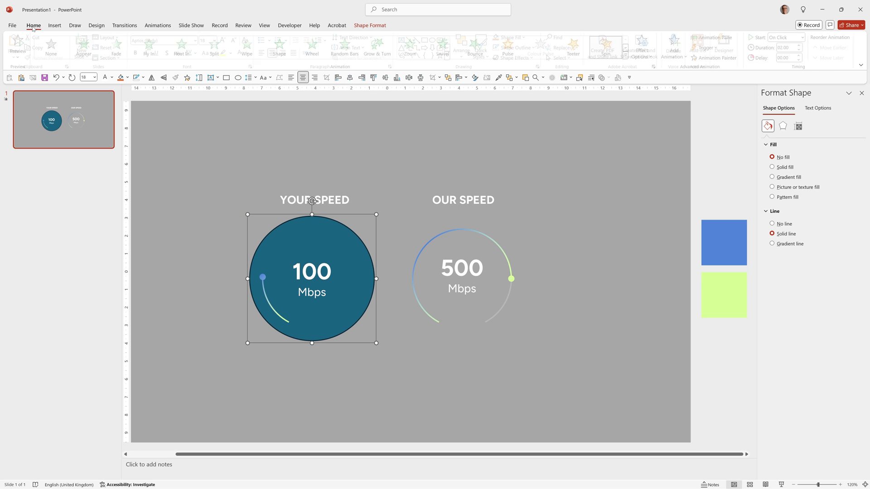
{"action": "left_click", "coordinate": [332, 231]}
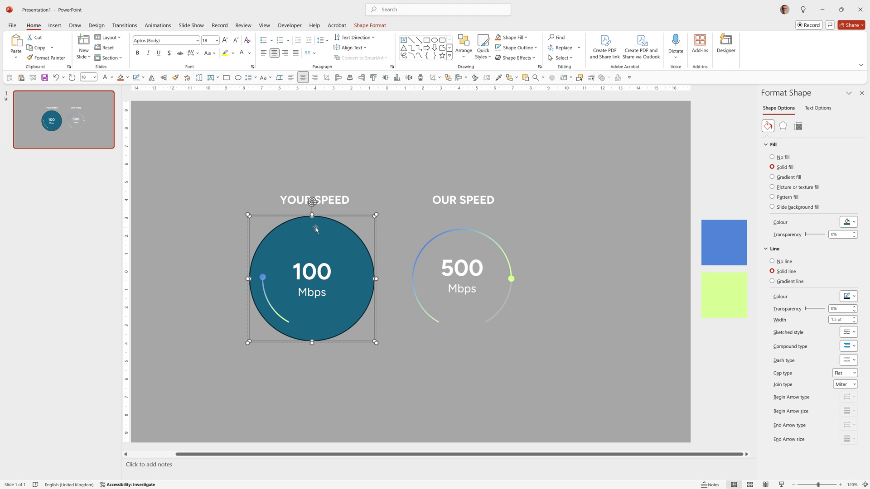
{"action": "left_click", "coordinate": [512, 37]}
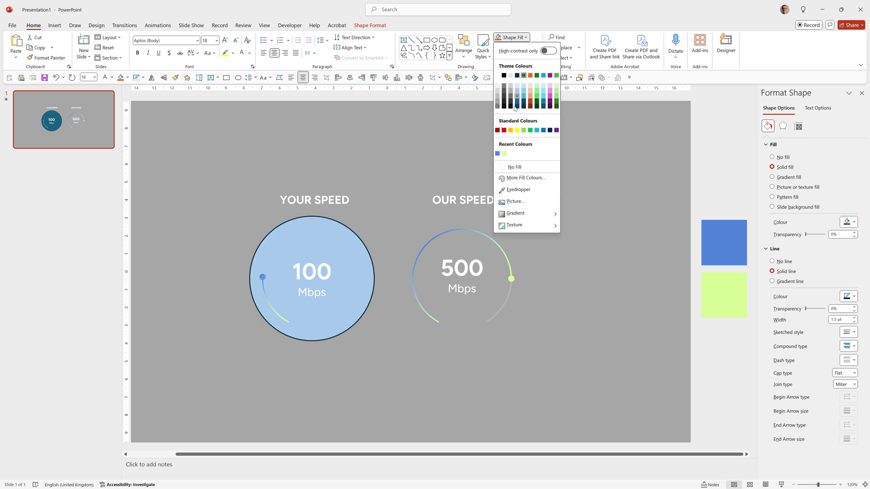
{"action": "left_click", "coordinate": [512, 168]}
{"action": "left_click", "coordinate": [535, 47]}
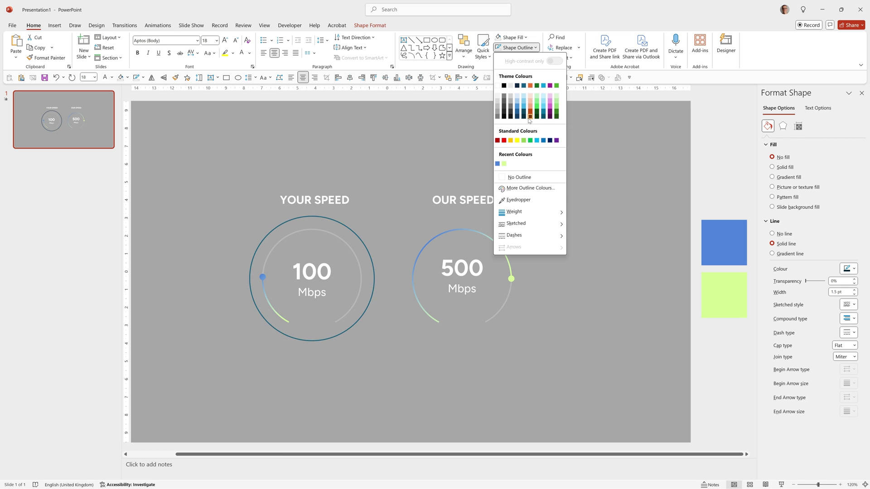
{"action": "left_click", "coordinate": [511, 178]}
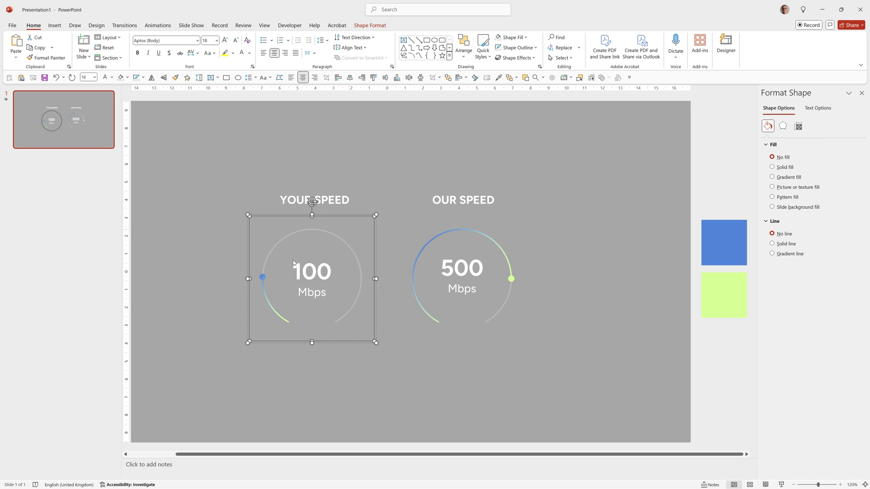
Play the slide show to check the left gauge's spin animation, and return to editing.
{"action": "left_click", "coordinate": [216, 320]}
{"action": "key", "text": "F5"}
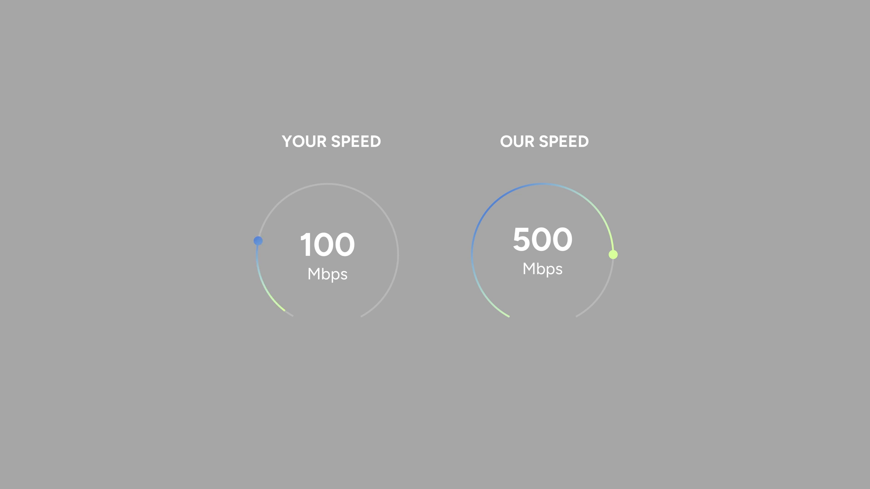
{"action": "key", "text": "Escape"}
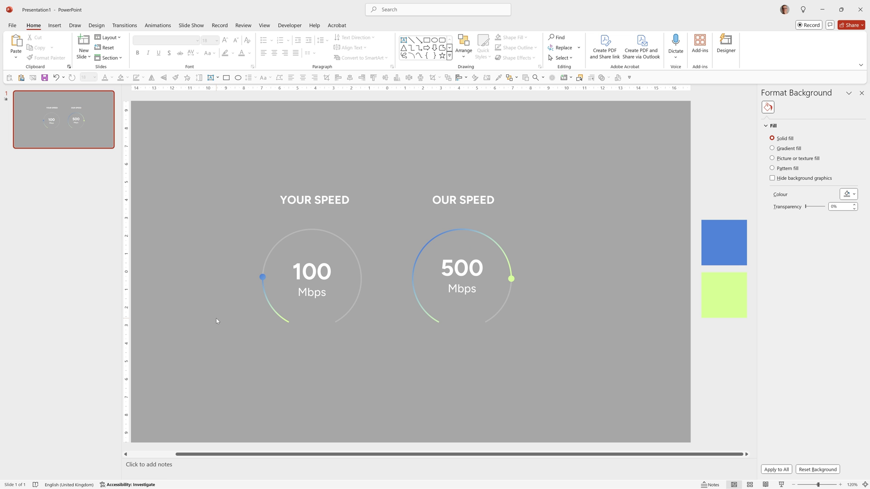
Add a Fade entrance to the left gauge's arc group and place it before the group's Spin in the animation order.
{"action": "left_click", "coordinate": [264, 277]}
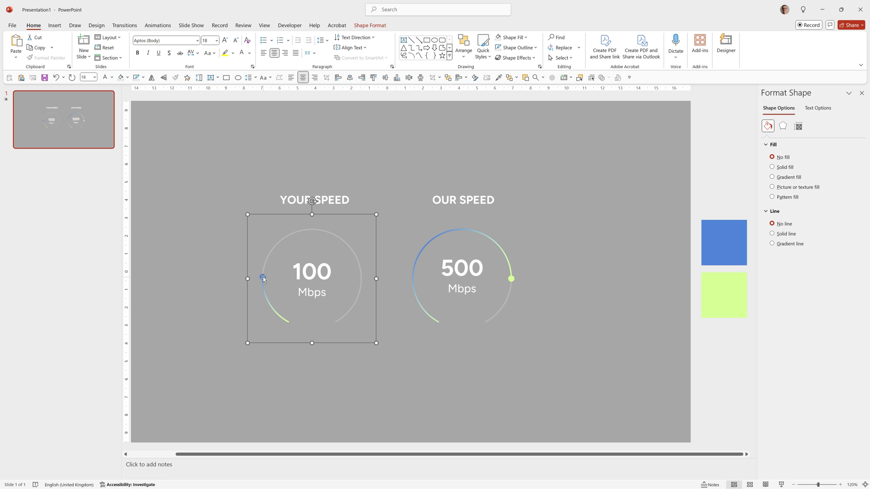
{"action": "left_click", "coordinate": [158, 26]}
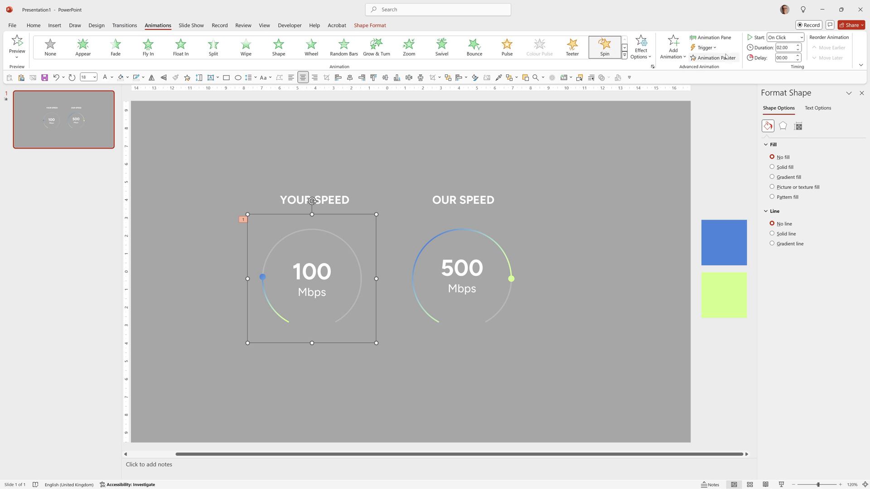
{"action": "left_click", "coordinate": [712, 38]}
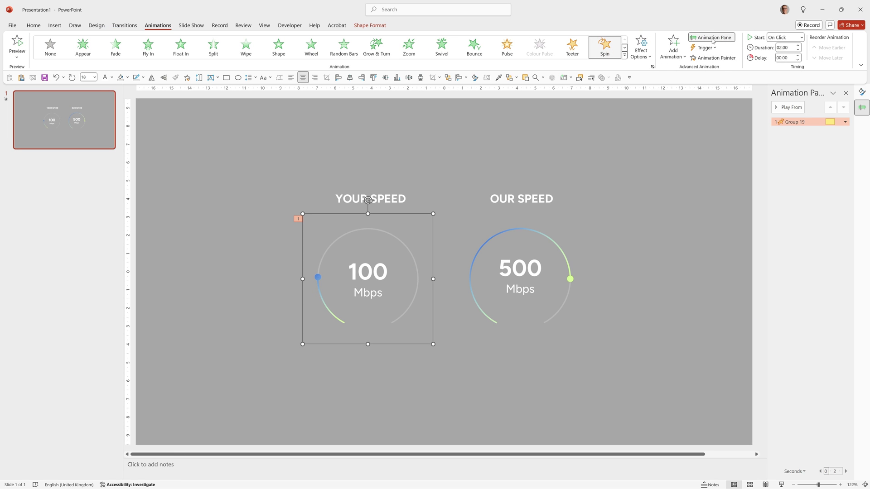
{"action": "left_click", "coordinate": [674, 46]}
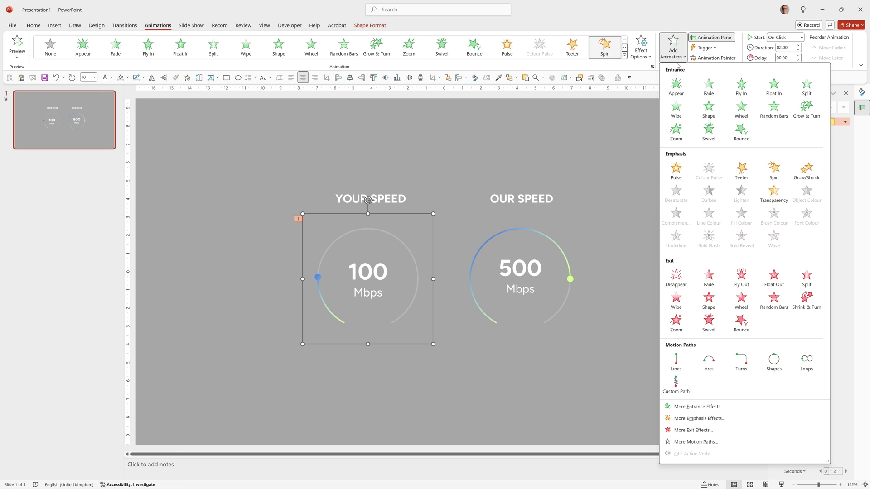
{"action": "left_click", "coordinate": [696, 94]}
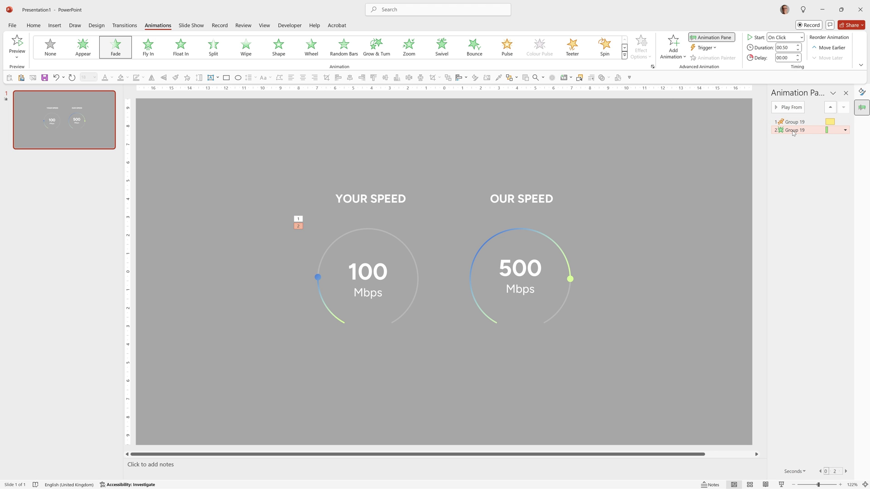
{"action": "left_click_drag", "start_coordinate": [794, 133], "coordinate": [791, 118]}
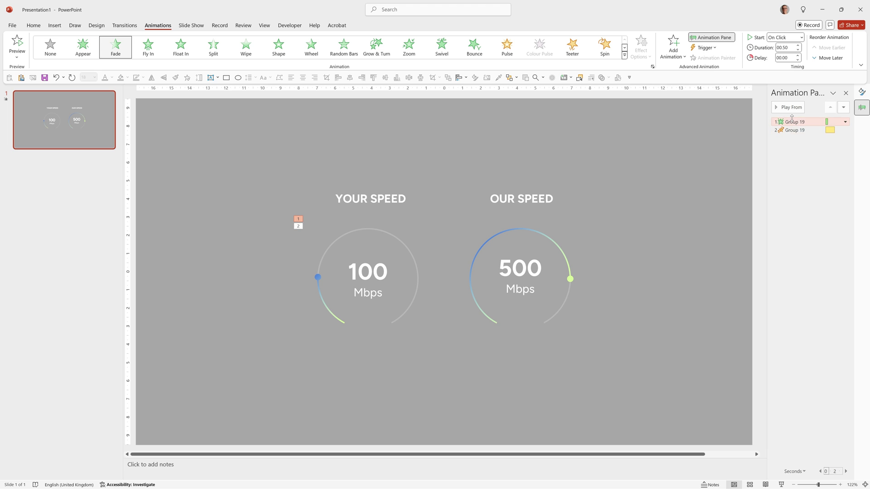
Set the left gauge's Spin to start With Previous with a 2-second smooth end, and check it in the slide show.
{"action": "left_click", "coordinate": [794, 130]}
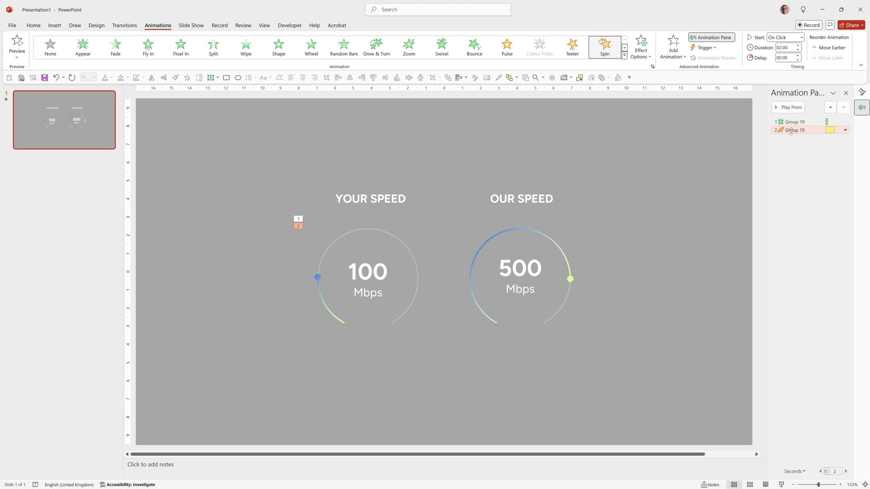
{"action": "left_click", "coordinate": [781, 39]}
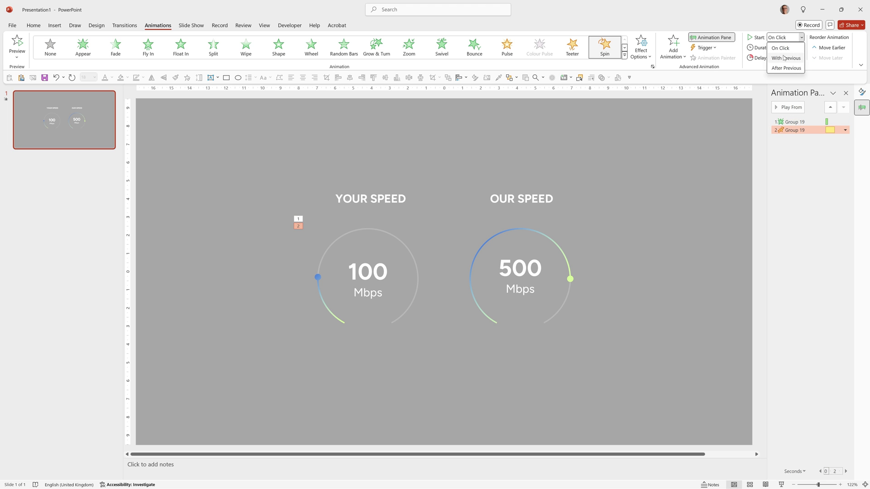
{"action": "left_click", "coordinate": [784, 54]}
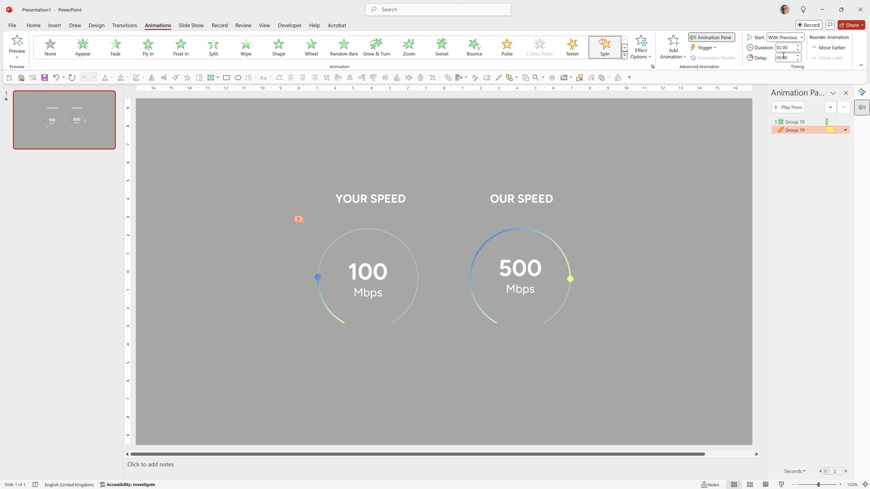
{"action": "double_click", "coordinate": [790, 130]}
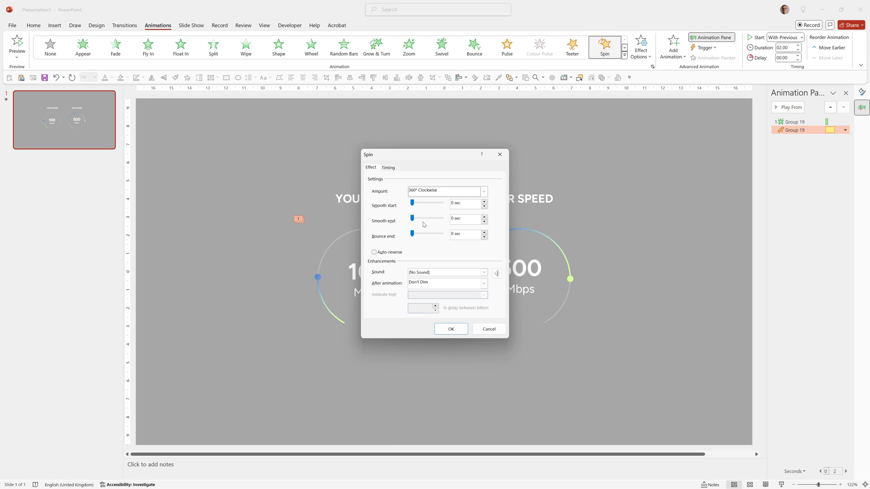
{"action": "left_click_drag", "start_coordinate": [412, 219], "coordinate": [456, 219]}
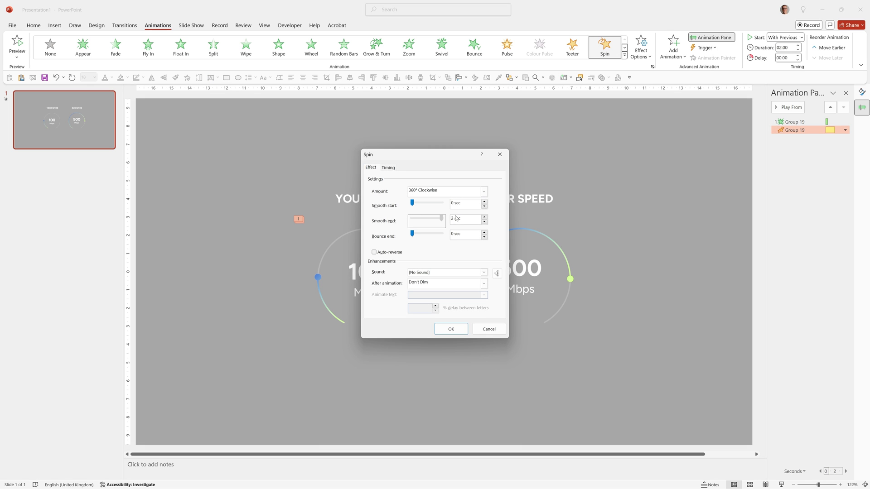
{"action": "left_click", "coordinate": [445, 328]}
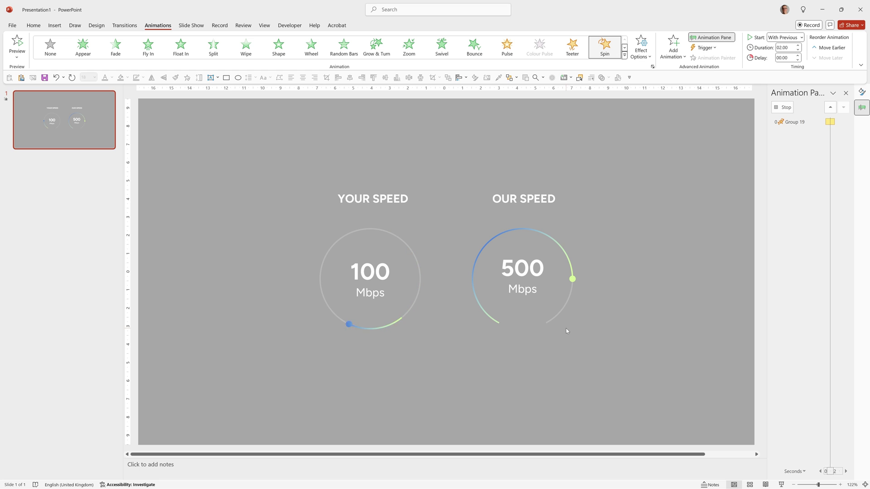
{"action": "key", "text": "F5"}
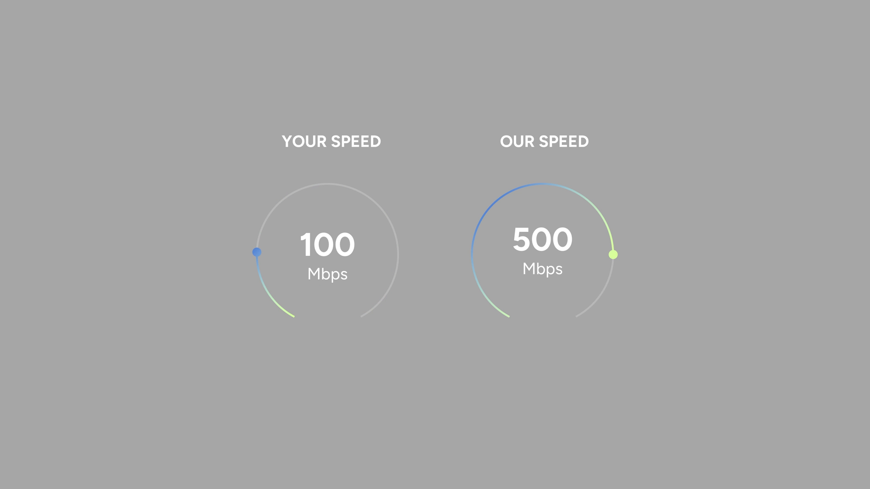
{"action": "key", "text": "Escape"}
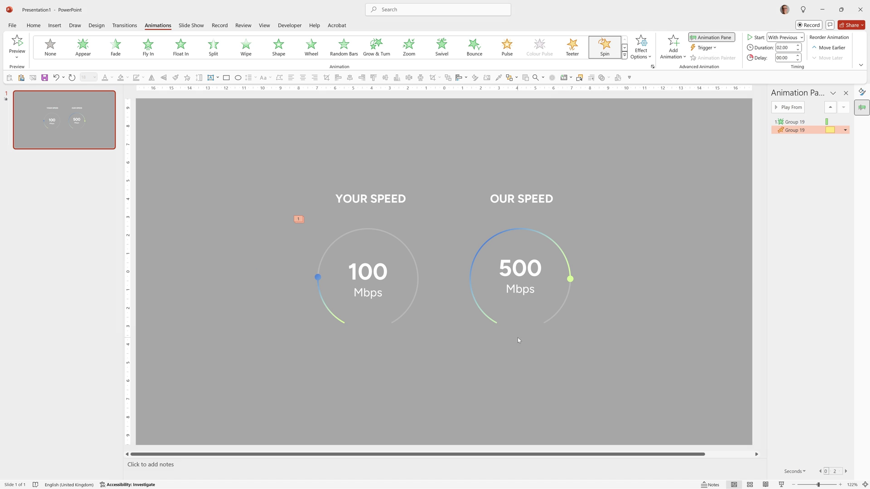
Try extending the left gauge's gradient arc to the top of its circle and view it in the slide show.
{"action": "left_click", "coordinate": [316, 275]}
{"action": "left_click", "coordinate": [317, 278]}
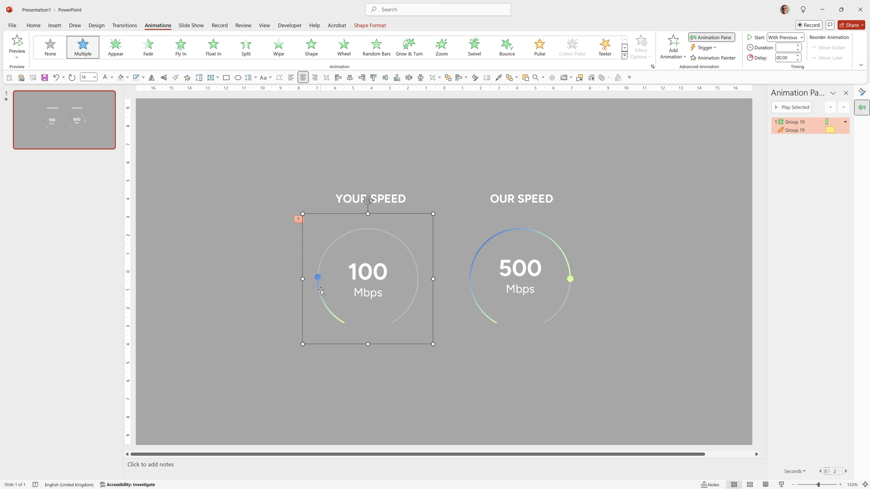
{"action": "left_click", "coordinate": [317, 278]}
{"action": "left_click", "coordinate": [317, 278]}
{"action": "left_click", "coordinate": [317, 278]}
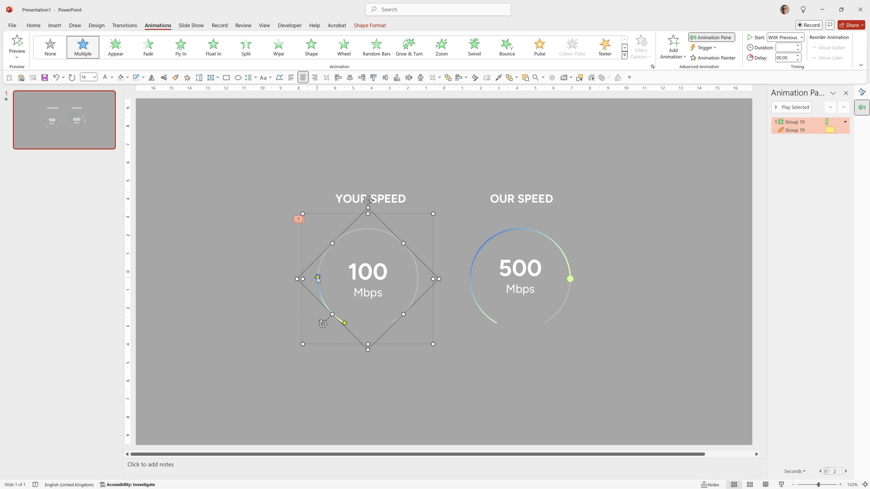
{"action": "left_click_drag", "start_coordinate": [318, 278], "coordinate": [365, 233]}
{"action": "key", "text": "F5"}
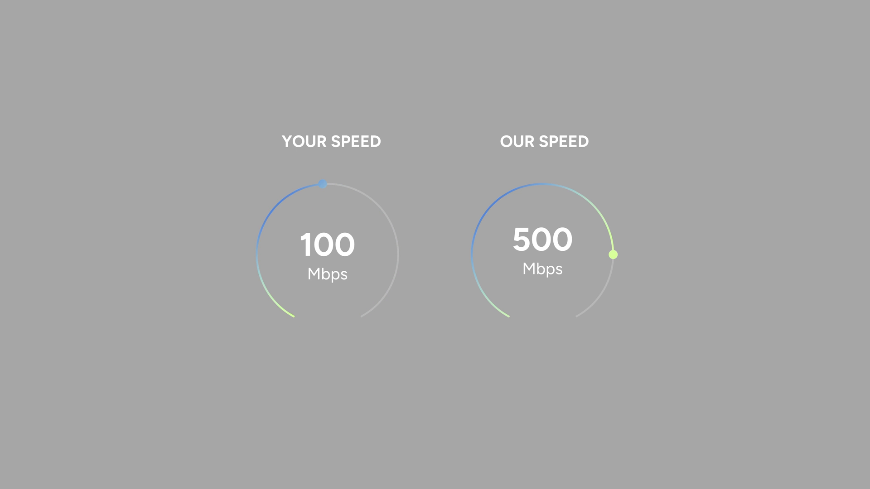
{"action": "key", "text": "Escape"}
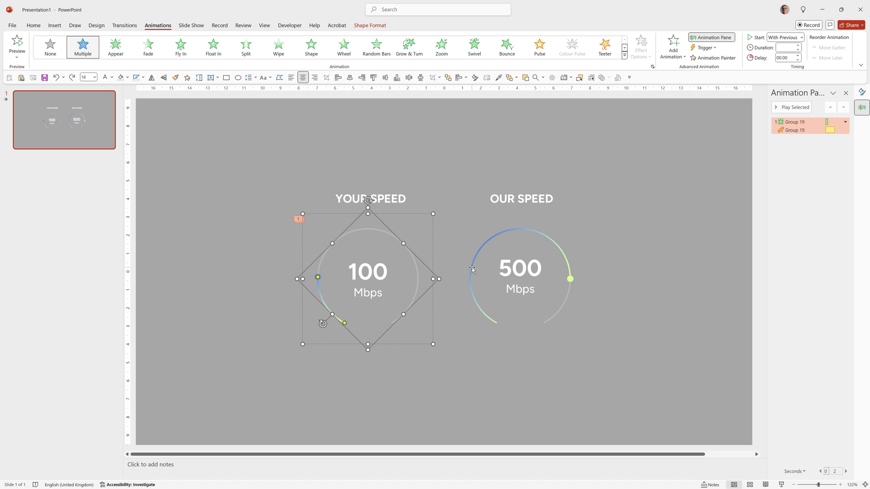
Delete the right gauge's gradient arc, background arc and 500 Mbps label, keeping the OUR SPEED heading.
{"action": "left_click", "coordinate": [533, 232]}
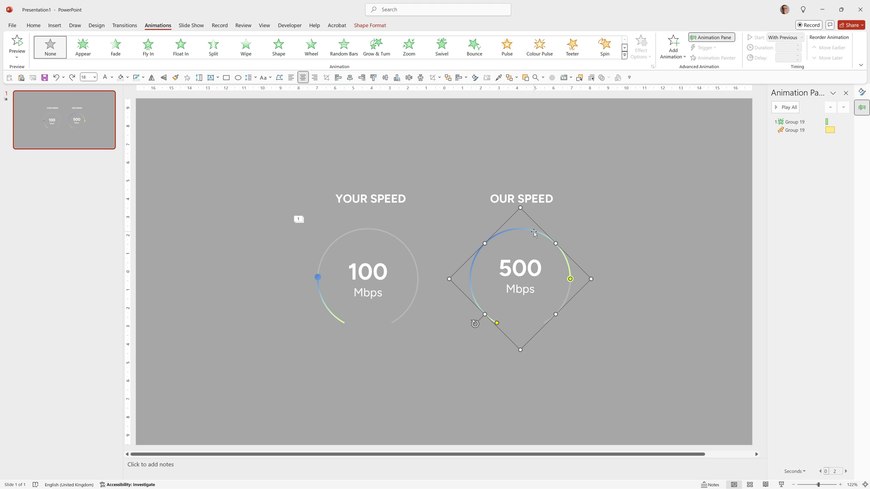
{"action": "left_click", "coordinate": [446, 349]}
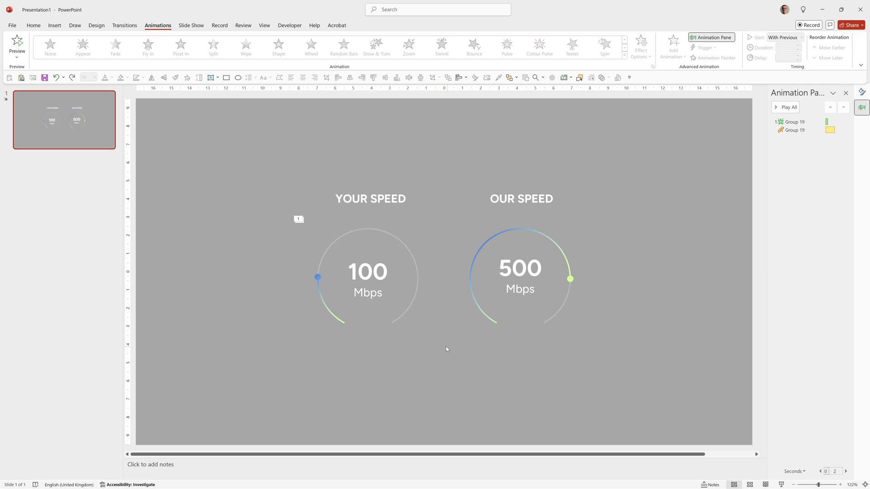
{"action": "left_click", "coordinate": [472, 320]}
{"action": "left_click", "coordinate": [483, 245]}
{"action": "left_click", "coordinate": [497, 258]}
{"action": "left_click", "coordinate": [480, 253]}
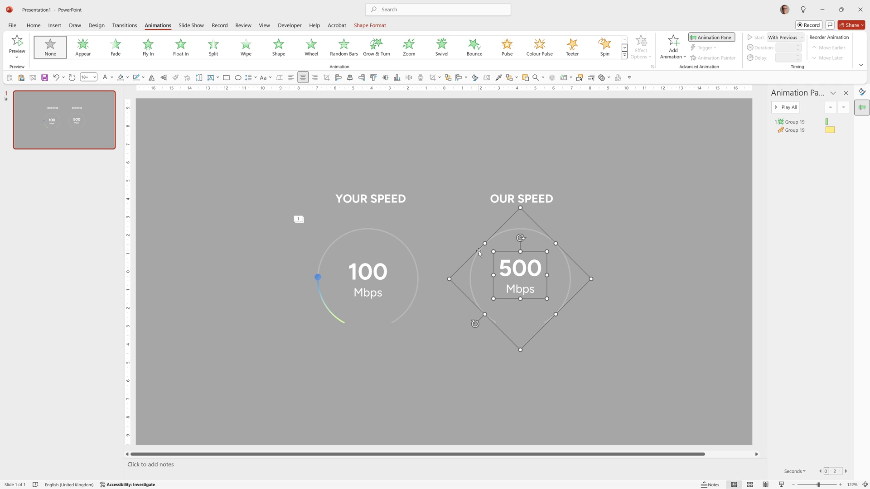
{"action": "key", "text": "Tab"}
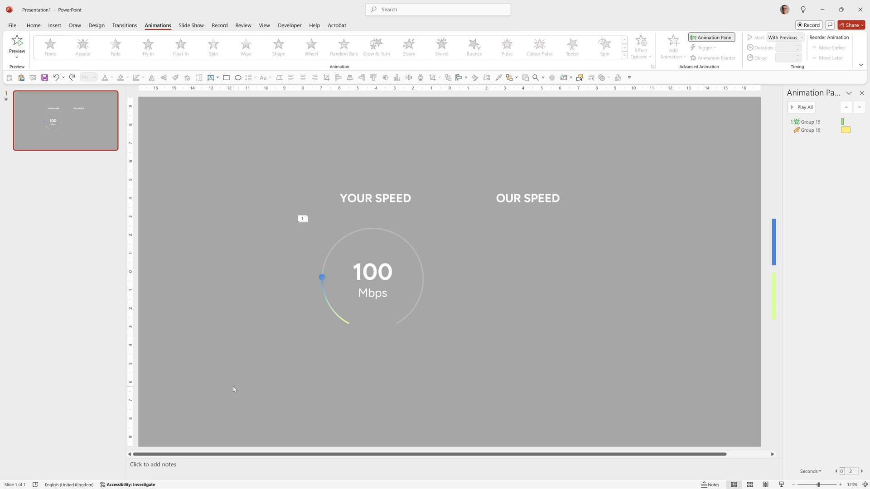
Duplicate the complete left gauge horizontally to sit under OUR SPEED and change the copy's number to 500.
{"action": "left_click_drag", "start_coordinate": [233, 387], "coordinate": [517, 195]}
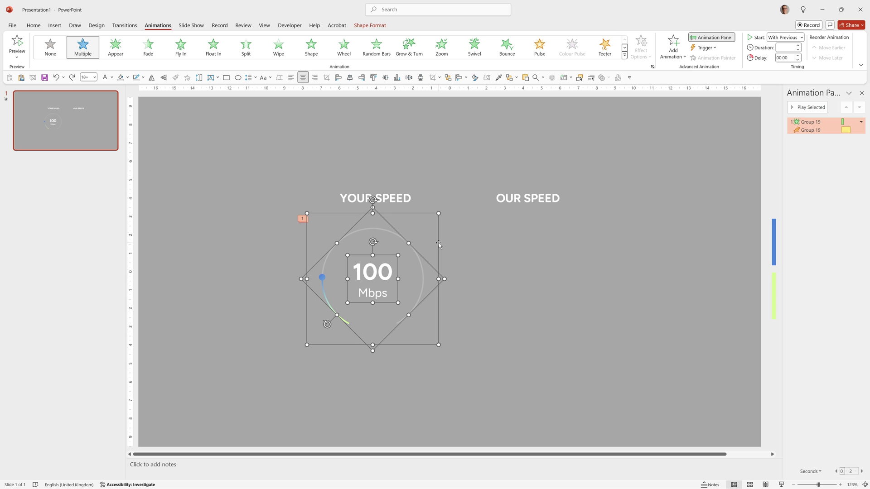
{"action": "left_click_drag", "start_coordinate": [438, 243], "coordinate": [592, 254]}
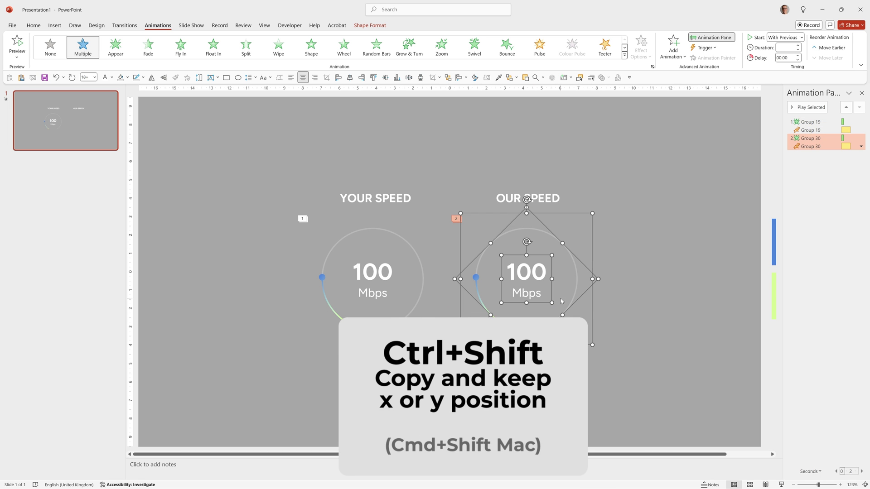
{"action": "key", "text": "Escape"}
{"action": "left_click", "coordinate": [514, 271]}
{"action": "key", "text": "BackSpace"}
{"action": "type", "text": "5"}
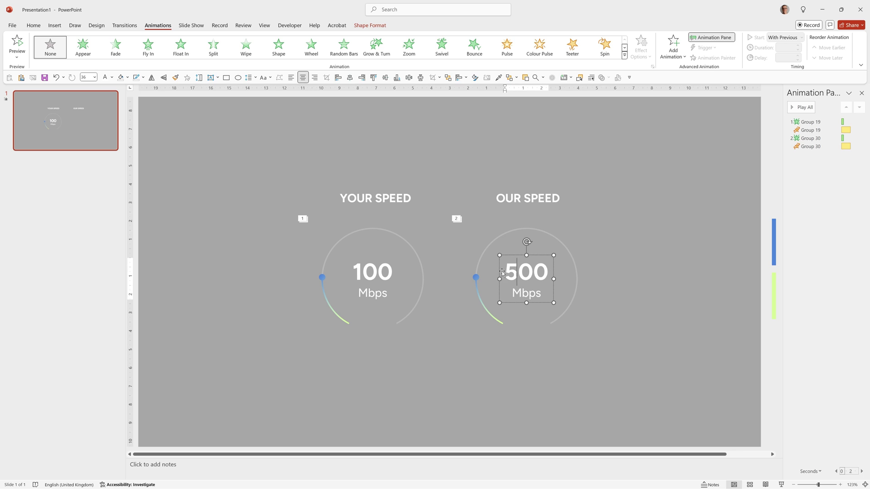
Extend the 500 Mbps gauge's gradient arc clockwise to the right side of its circle, and check the animation in the slide show.
{"action": "left_click", "coordinate": [474, 278]}
{"action": "key", "text": "Escape"}
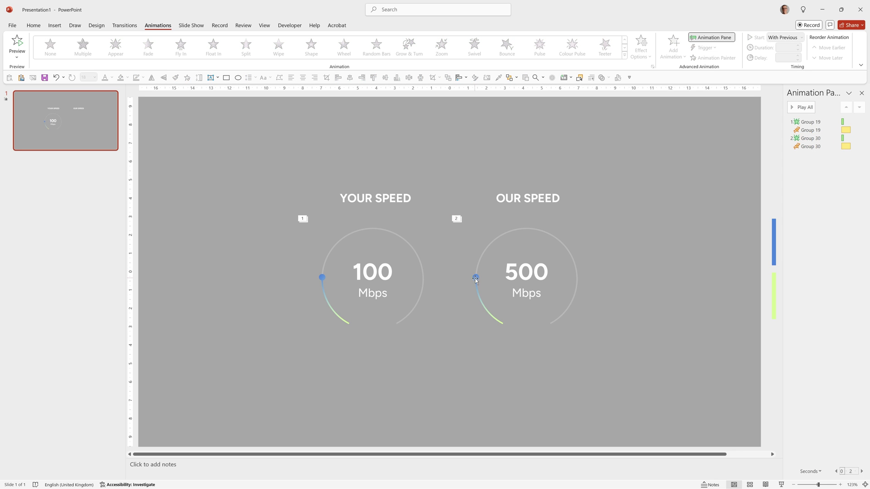
{"action": "left_click", "coordinate": [475, 278]}
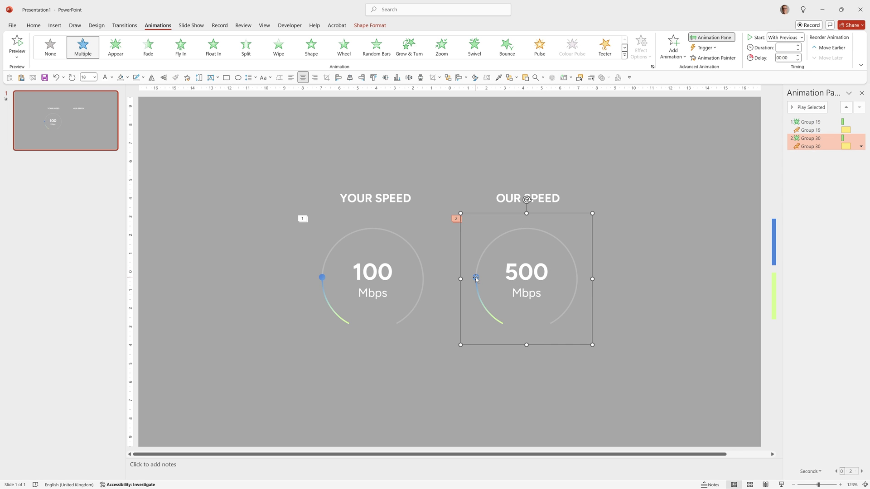
{"action": "left_click", "coordinate": [476, 278]}
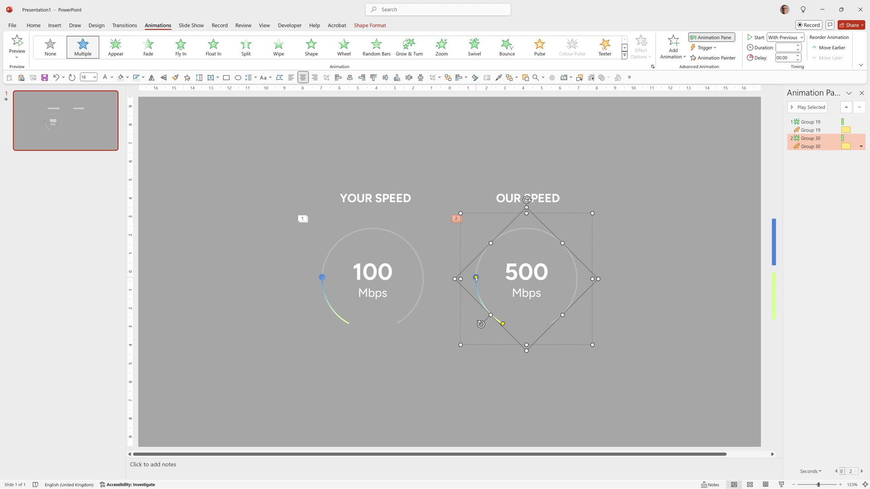
{"action": "left_click_drag", "start_coordinate": [476, 278], "coordinate": [576, 274]}
{"action": "key", "text": "F5"}
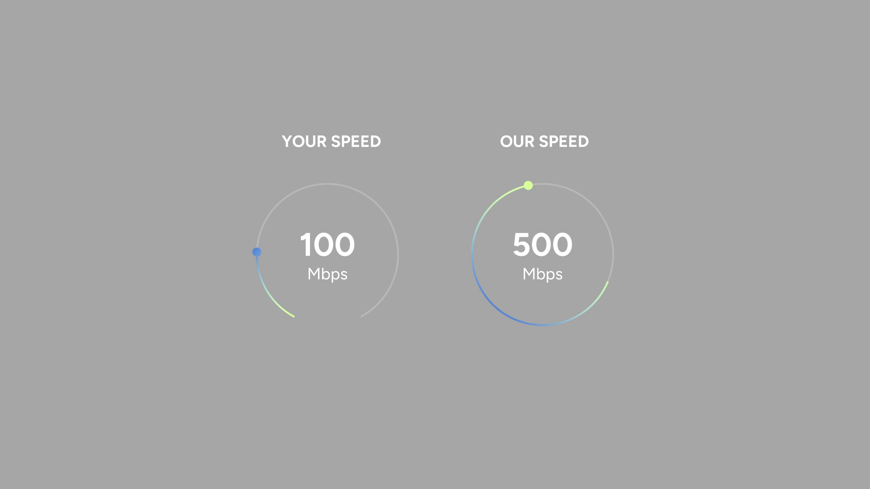
{"action": "key", "text": "Escape"}
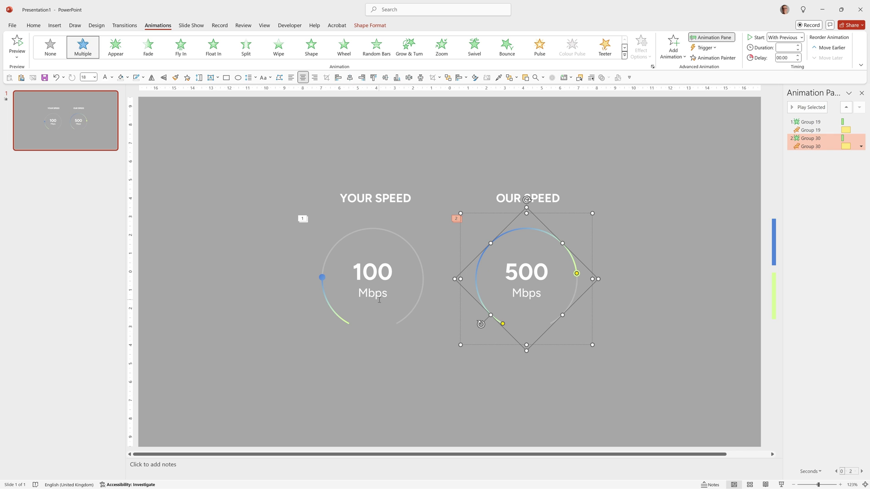
Apply a With Previous Fade entrance to the 100 Mbps label and place it directly after the left gauge's Spin.
{"action": "left_click", "coordinate": [374, 280]}
{"action": "left_click", "coordinate": [116, 46]}
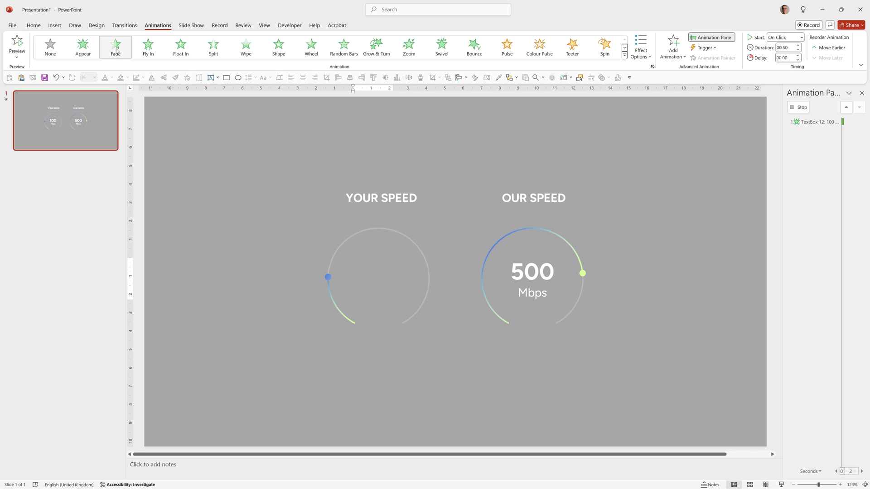
{"action": "left_click", "coordinate": [786, 40]}
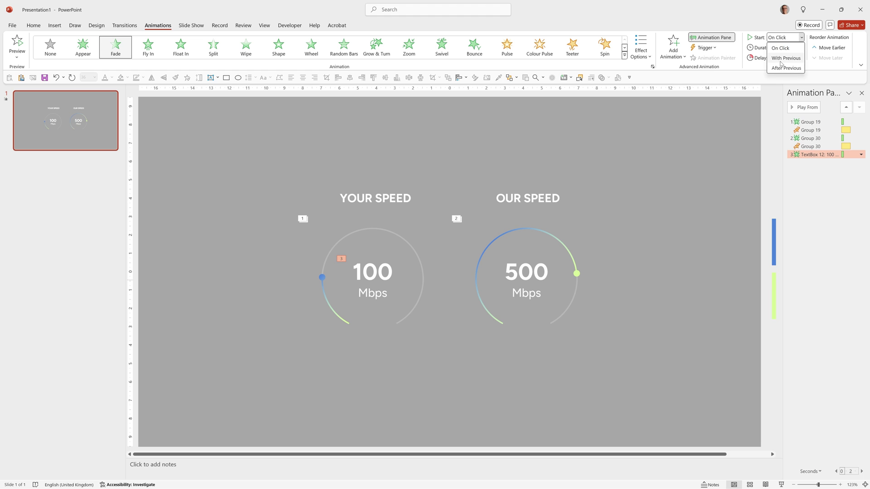
{"action": "left_click", "coordinate": [781, 62]}
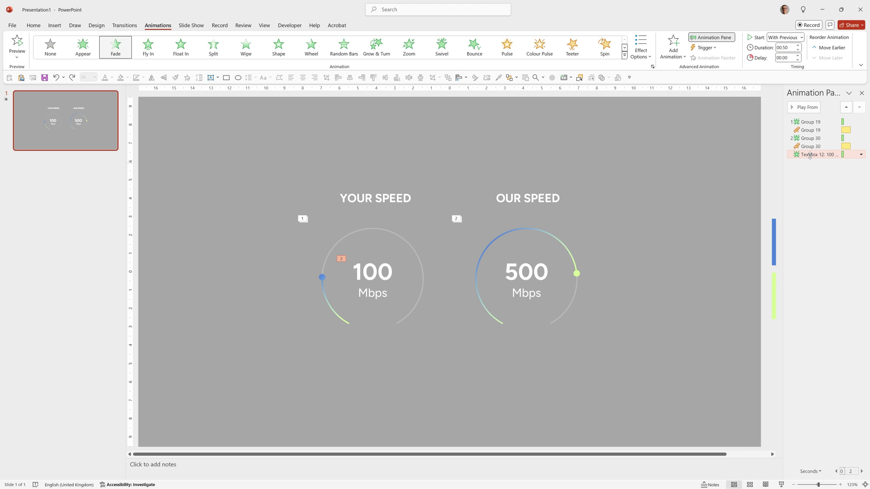
{"action": "left_click_drag", "start_coordinate": [812, 152], "coordinate": [811, 135]}
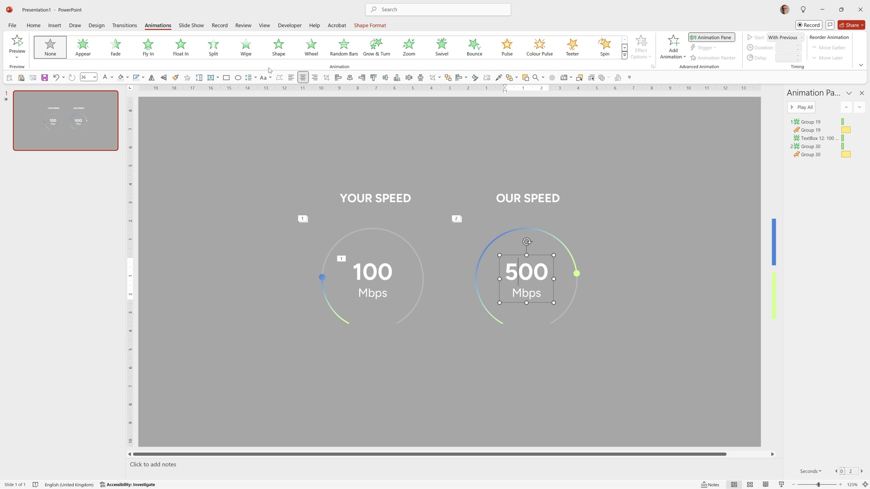
Apply a With Previous Fade entrance to the 500 Mbps label and check the animation in the slide show.
{"action": "left_click", "coordinate": [800, 38]}
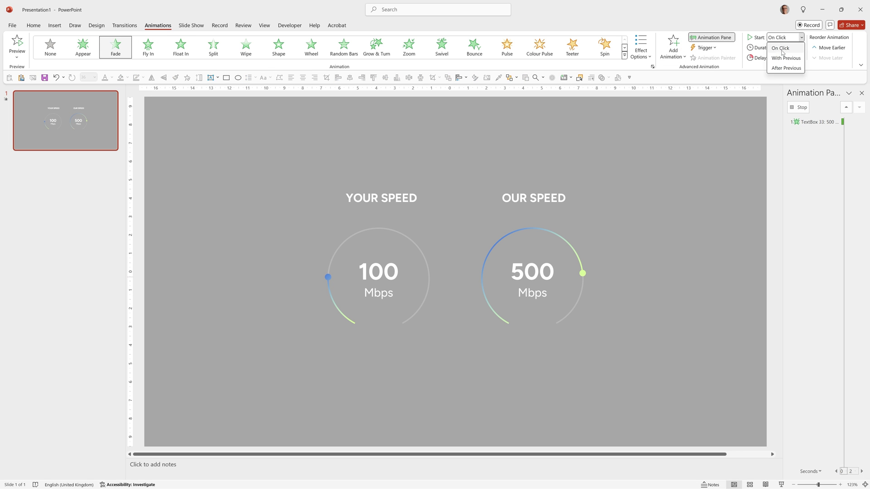
{"action": "left_click", "coordinate": [781, 62]}
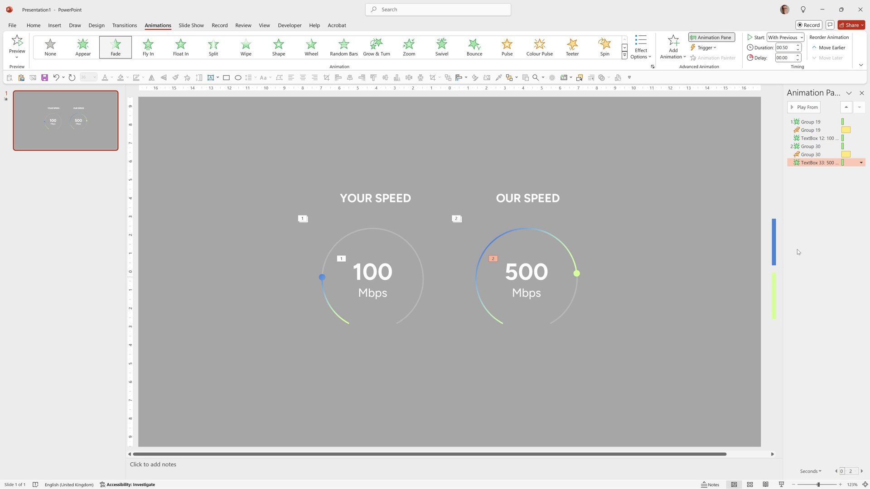
{"action": "key", "text": "F5"}
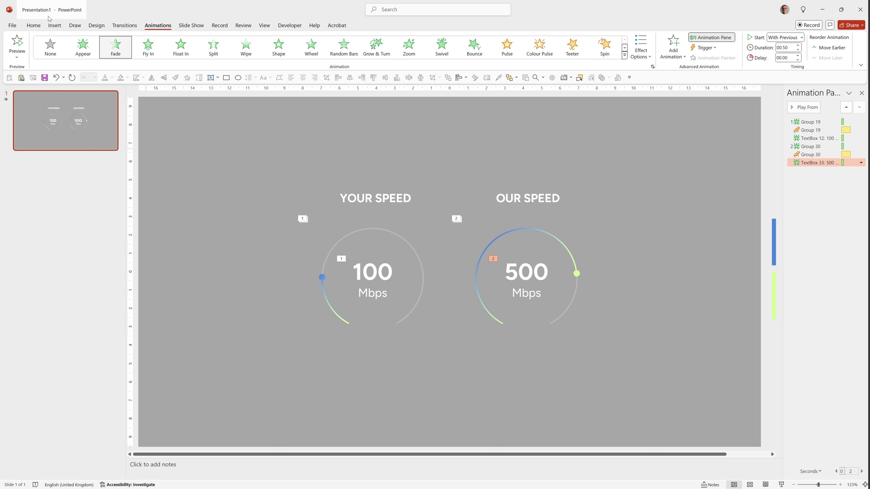
Switch the slide background to a picture fill and open the stock image library as the picture source.
{"action": "left_click", "coordinate": [54, 25]}
{"action": "right_click", "coordinate": [238, 220]}
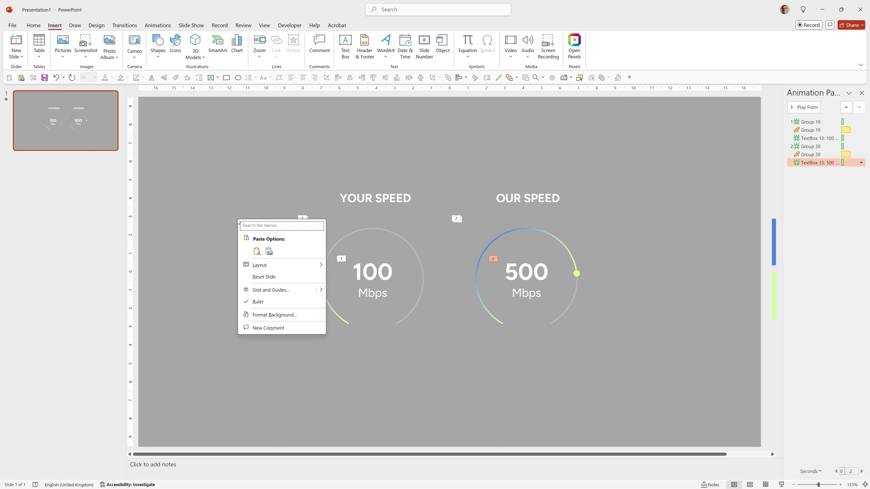
{"action": "left_click", "coordinate": [307, 313]}
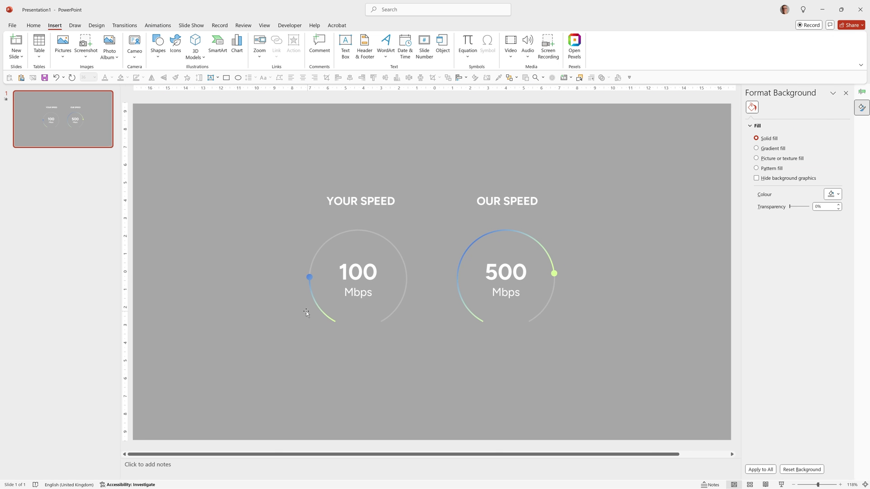
{"action": "left_click", "coordinate": [764, 159]}
{"action": "left_click", "coordinate": [767, 203]}
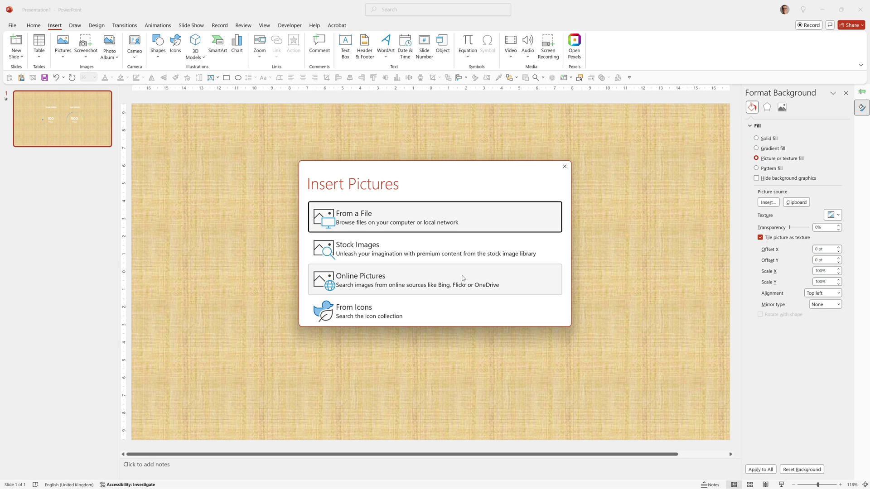
{"action": "left_click", "coordinate": [399, 250]}
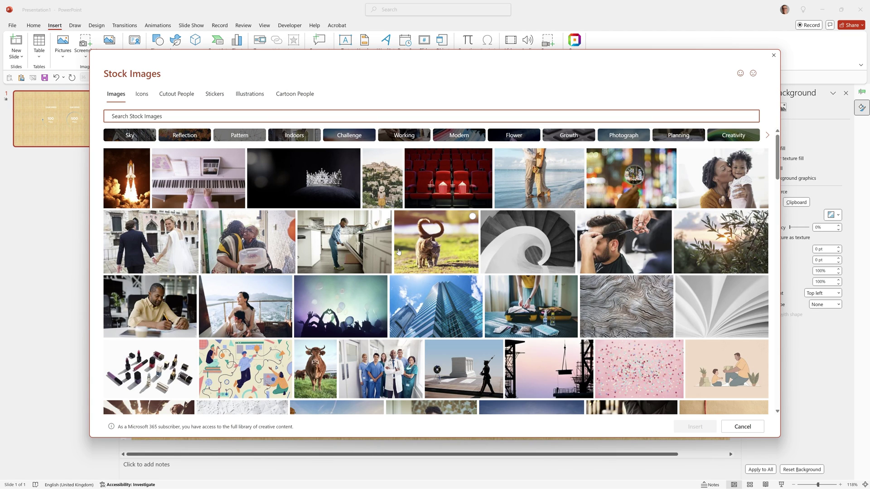
Search the stock images for blue lights and insert the blurred green and blue lights picture as the slide background.
{"action": "type", "text": "blue lights"}
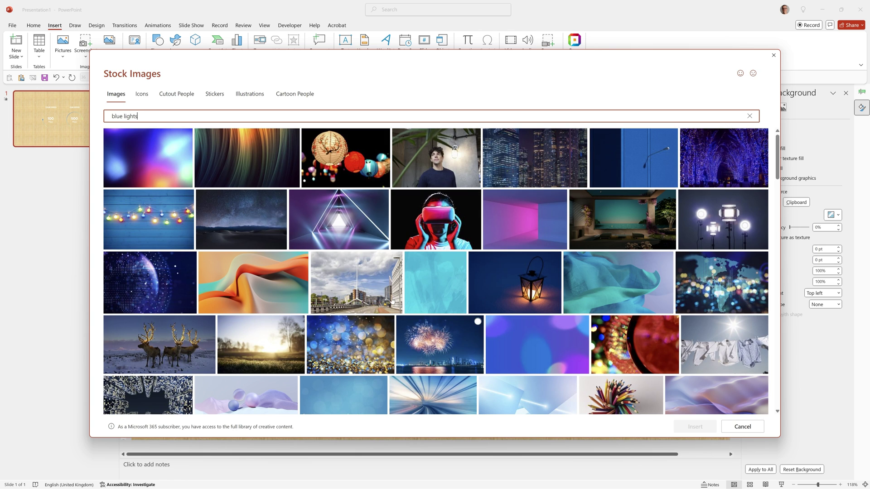
{"action": "scroll", "coordinate": [389, 252], "scroll_direction": "down", "scroll_amount": 10}
{"action": "scroll", "coordinate": [382, 252], "scroll_direction": "down", "scroll_amount": 5}
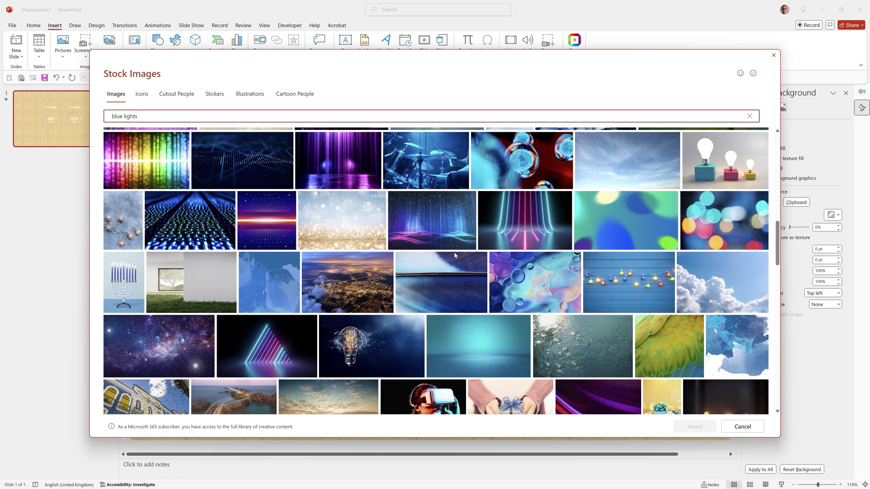
{"action": "left_click", "coordinate": [618, 229]}
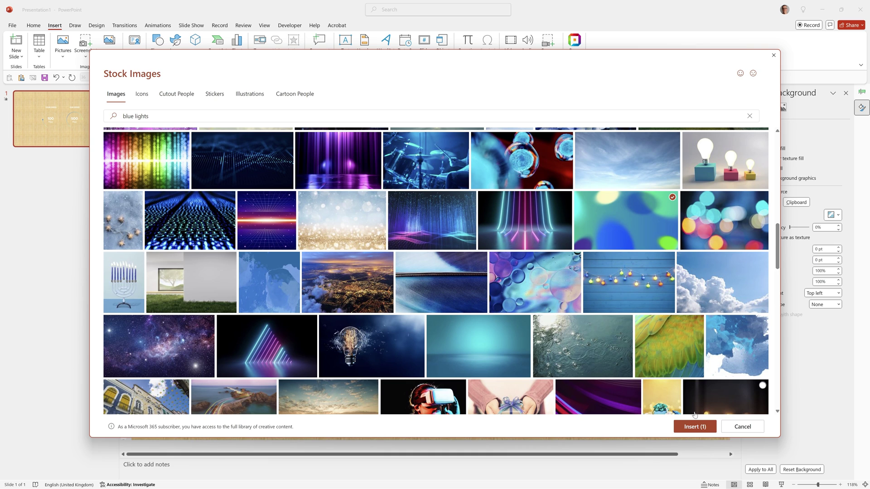
{"action": "left_click", "coordinate": [693, 428]}
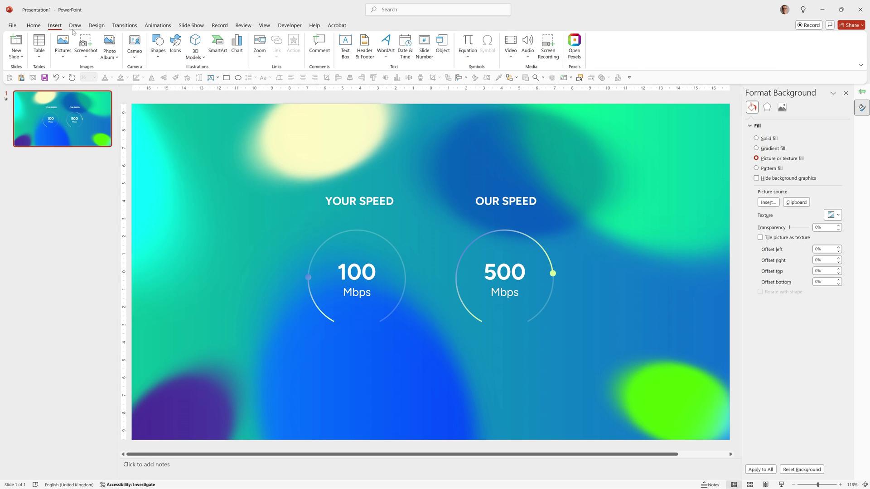
Draw a rectangle about 21.58 cm wide and 11.97 cm high over both gauges and their headings.
{"action": "left_click", "coordinate": [34, 25]}
{"action": "left_click", "coordinate": [426, 40]}
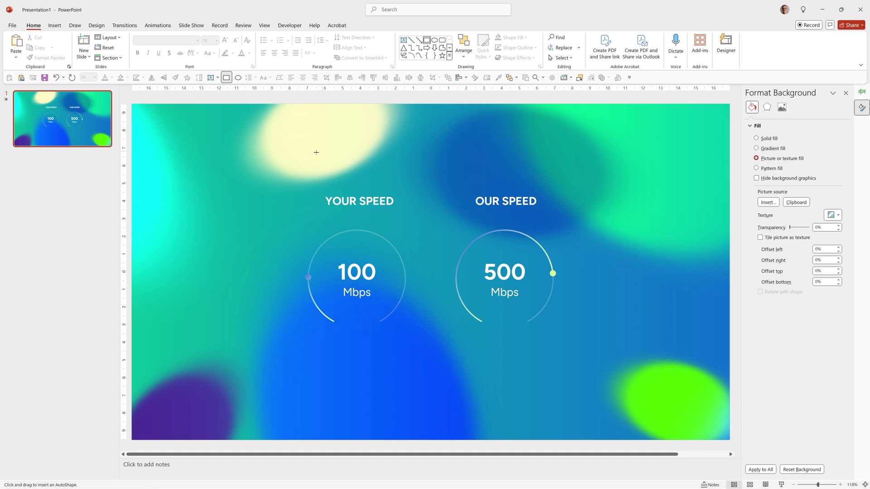
{"action": "left_click_drag", "start_coordinate": [261, 164], "coordinate": [640, 375]}
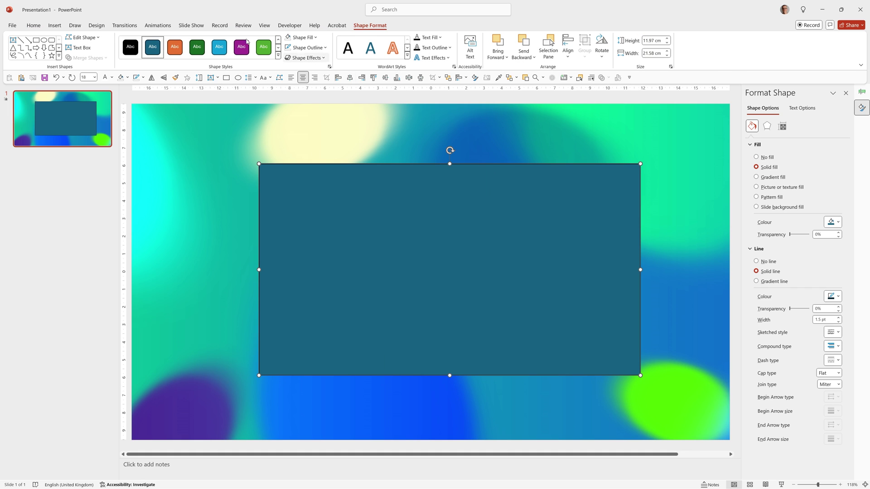
Align the rectangle to the centre and middle of the slide and send it behind the gauges.
{"action": "left_click", "coordinate": [39, 28]}
{"action": "left_click", "coordinate": [463, 46]}
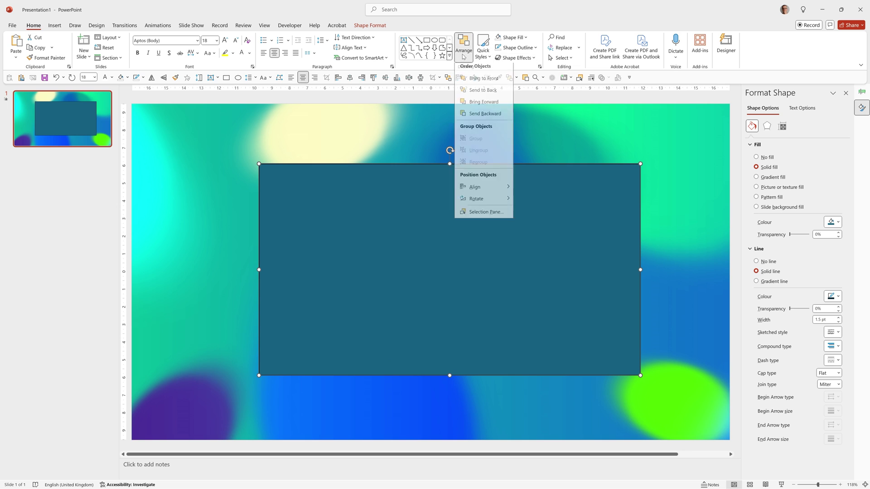
{"action": "mouse_move", "coordinate": [484, 191]}
{"action": "left_click", "coordinate": [540, 203]}
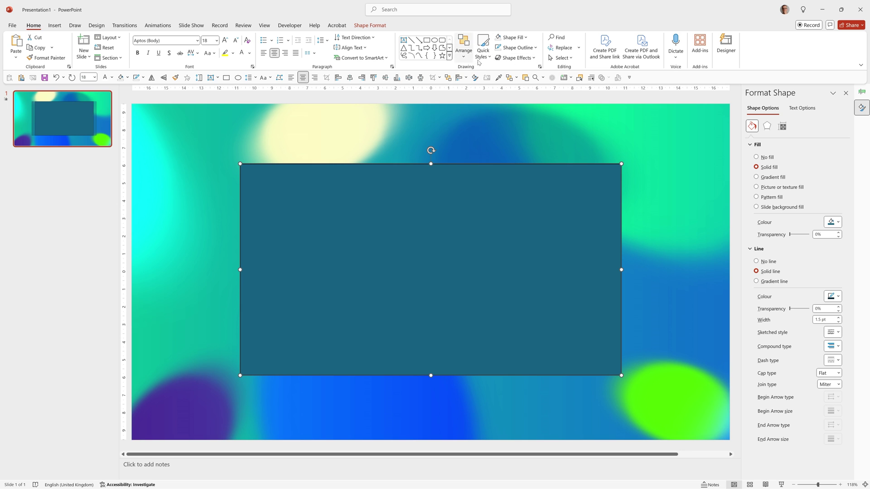
{"action": "left_click", "coordinate": [463, 45]}
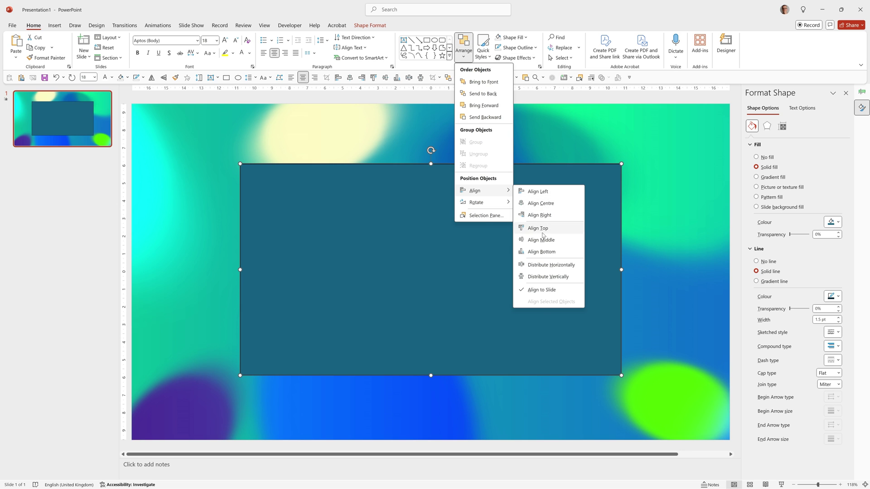
{"action": "left_click", "coordinate": [535, 236]}
{"action": "right_click", "coordinate": [283, 186]}
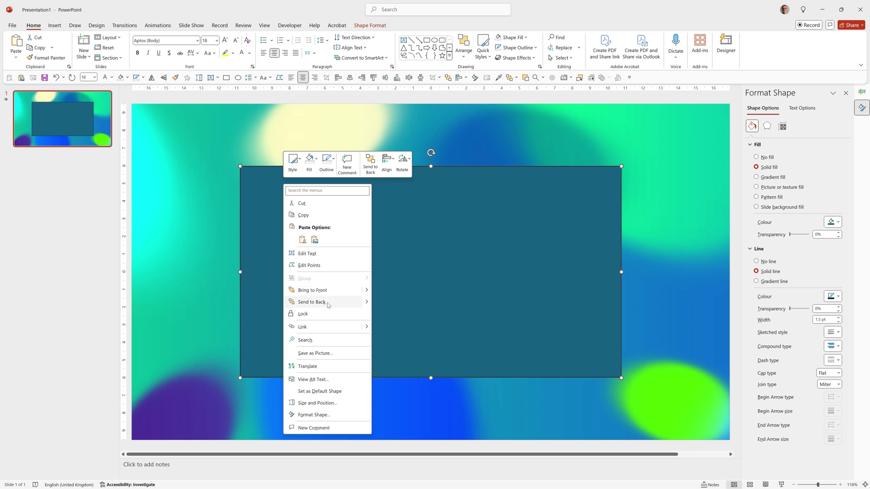
{"action": "left_click", "coordinate": [308, 304]}
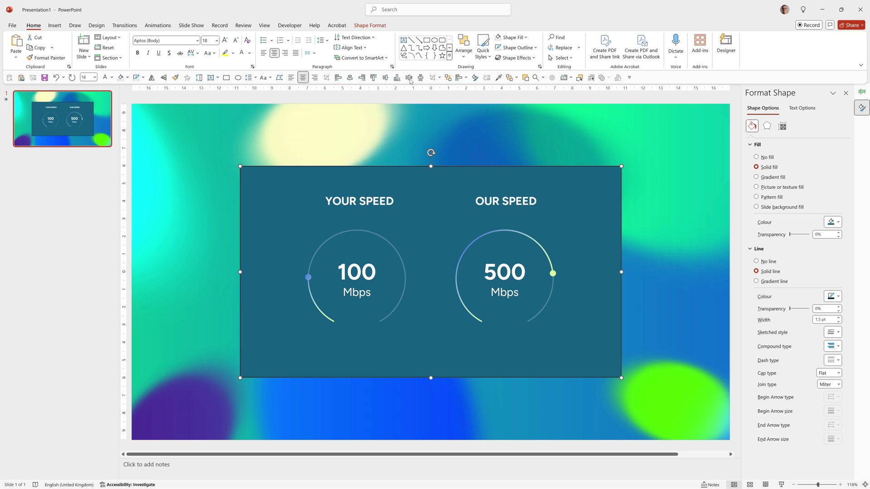
Give the rectangle a black fill with 80% transparency and no outline.
{"action": "left_click", "coordinate": [514, 37]}
{"action": "left_click", "coordinate": [504, 75]}
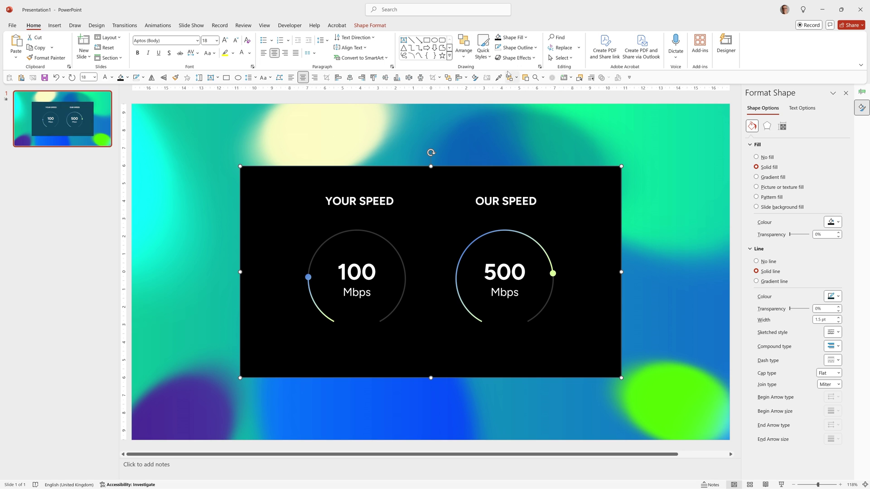
{"action": "left_click", "coordinate": [519, 47]}
{"action": "left_click", "coordinate": [519, 177]}
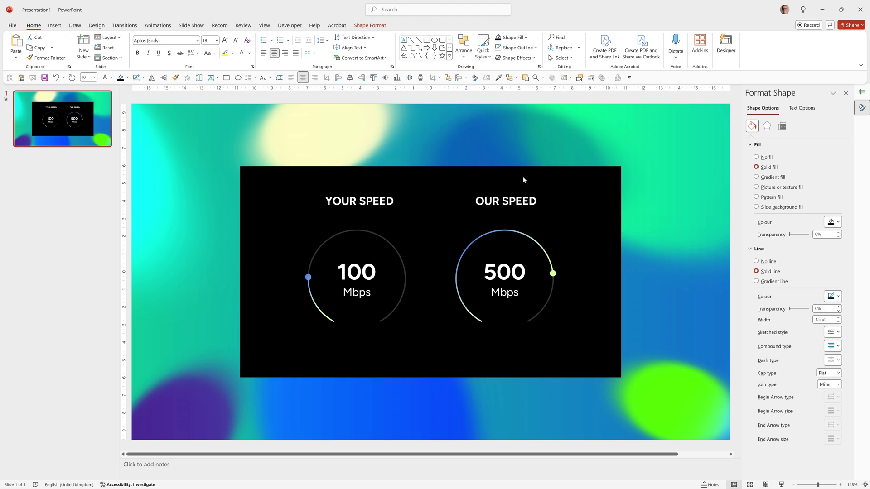
{"action": "left_click", "coordinate": [823, 234]}
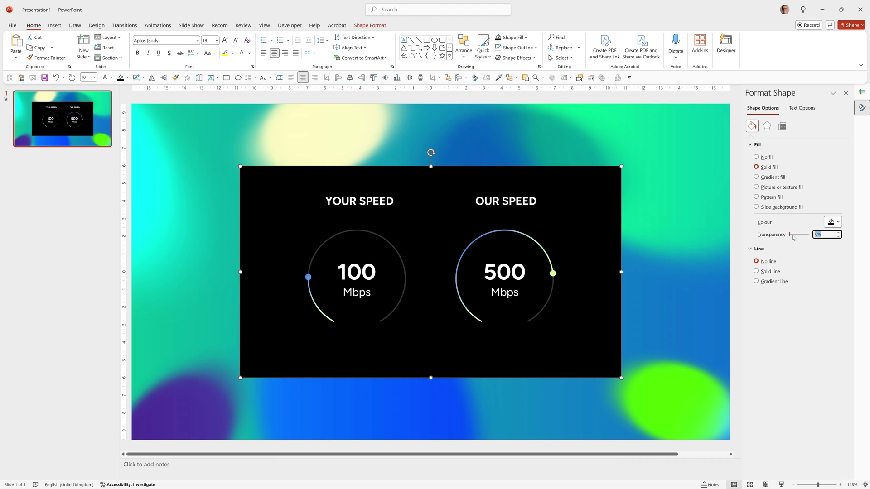
{"action": "type", "text": "80"}
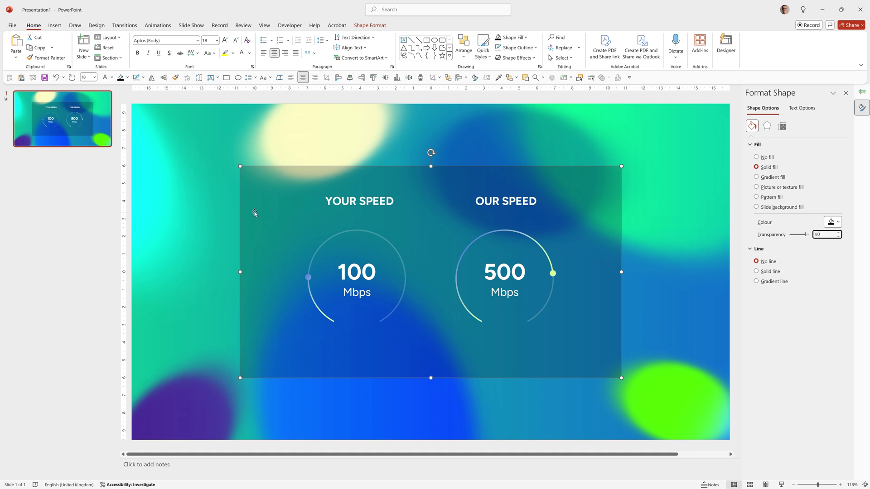
Move both gauges with their headings and labels slightly down inside the dark panel, and start the slide show.
{"action": "left_click", "coordinate": [254, 136]}
{"action": "mouse_move", "coordinate": [392, 160]}
{"action": "left_mouse_down"}
{"action": "mouse_move", "coordinate": [601, 320]}
{"action": "mouse_move", "coordinate": [643, 370]}
{"action": "left_mouse_up"}
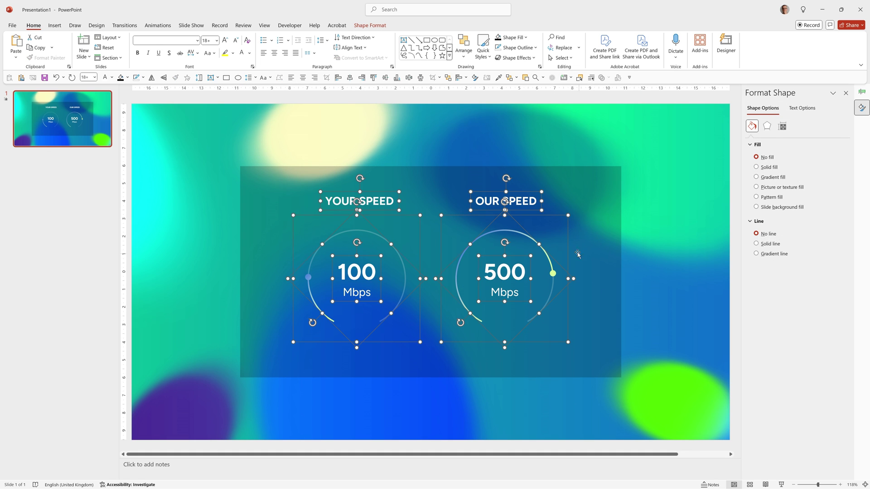
{"action": "left_click_drag", "start_coordinate": [255, 98], "coordinate": [599, 368]}
{"action": "left_click_drag", "start_coordinate": [568, 256], "coordinate": [565, 265]}
{"action": "key", "text": "F5"}
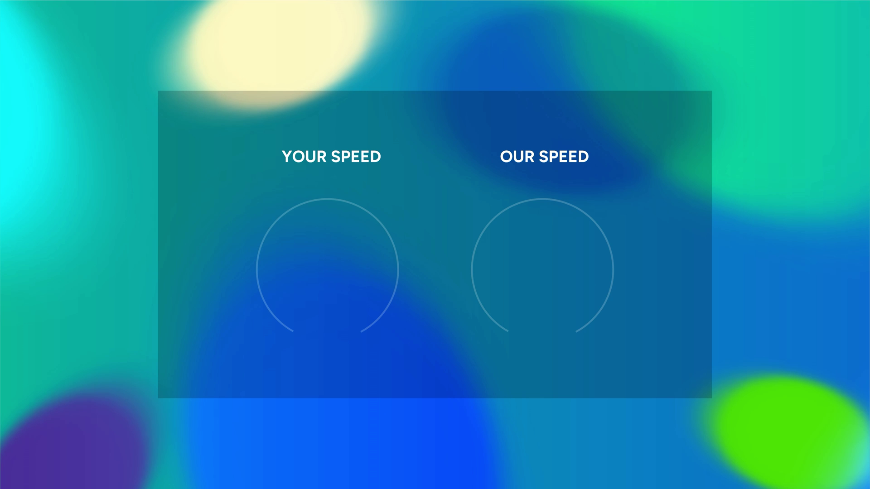